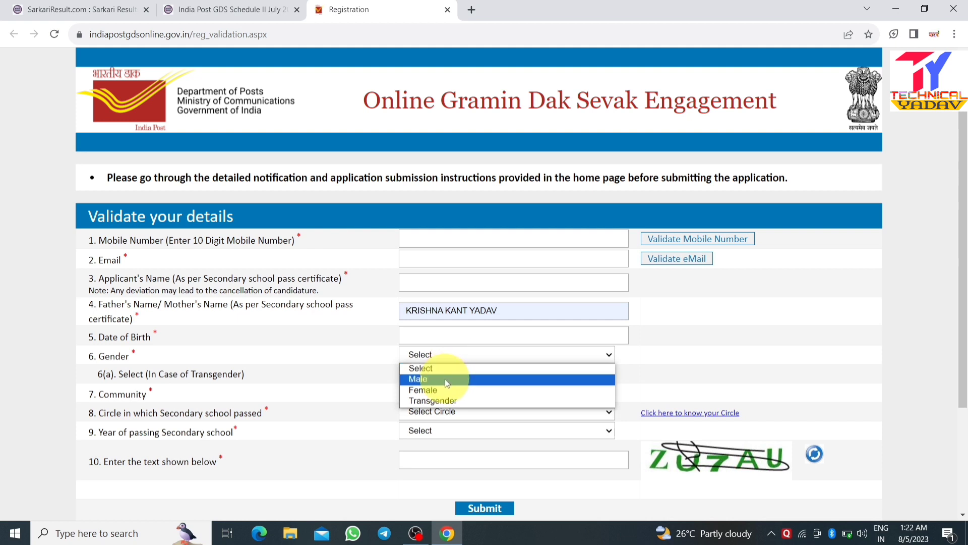
Set the applicant's gender to Male and the community to OBC in the validation form
left_click(445, 378)
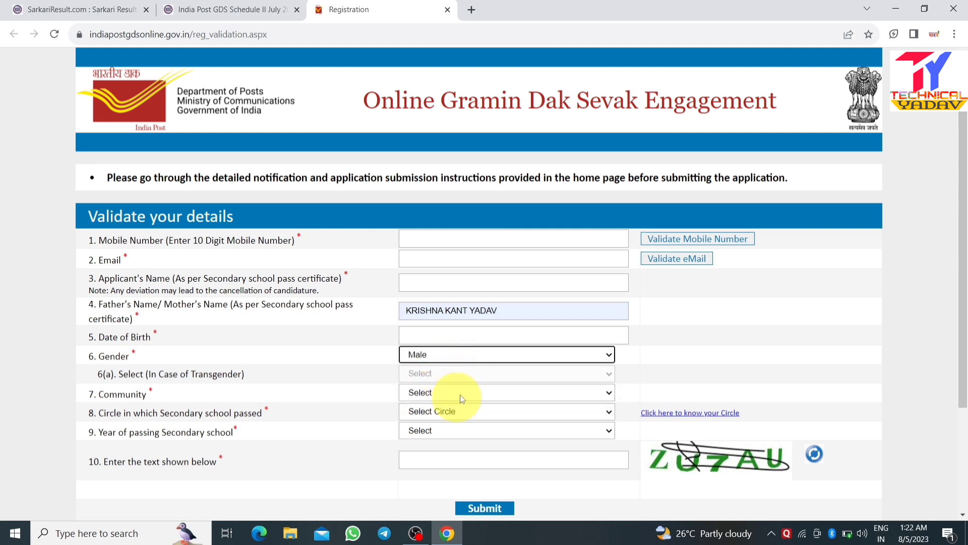
left_click(463, 378)
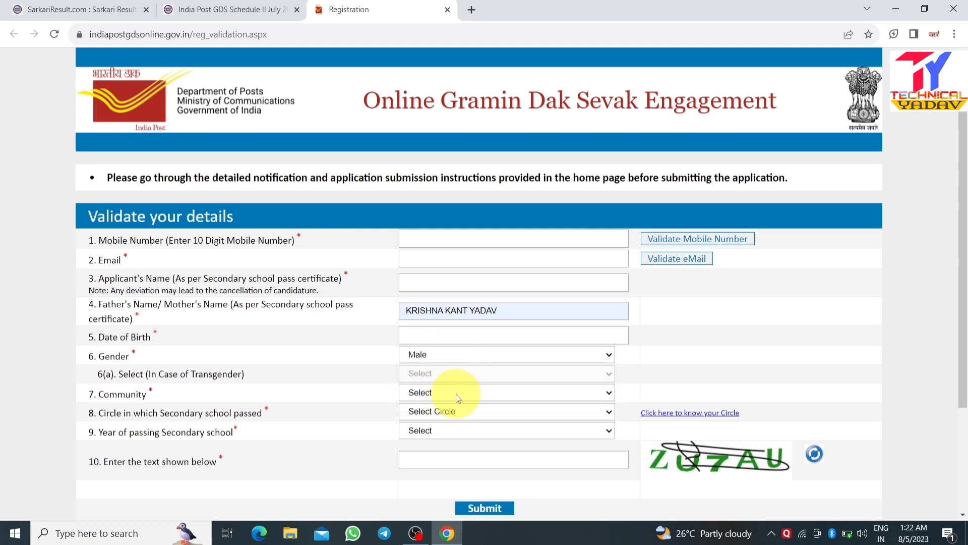
left_click(457, 397)
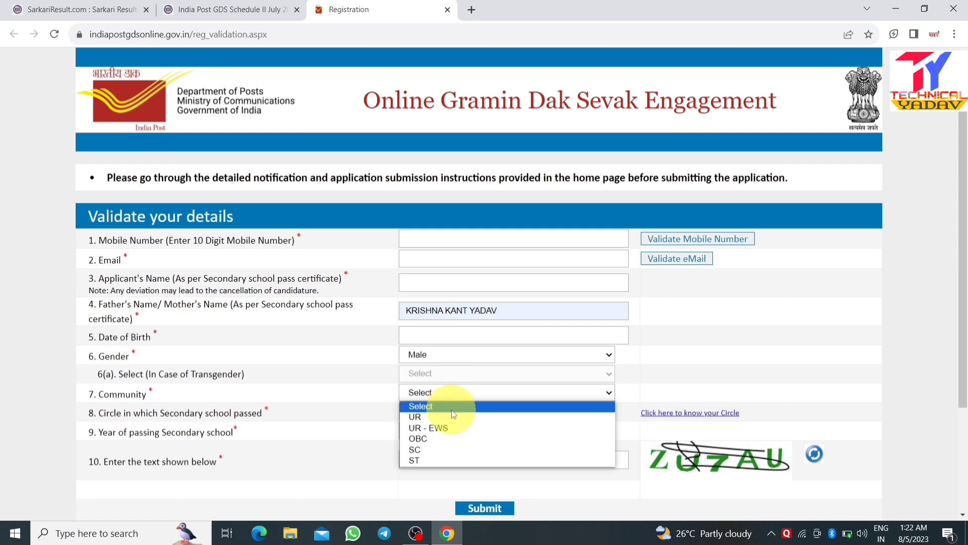
left_click(446, 437)
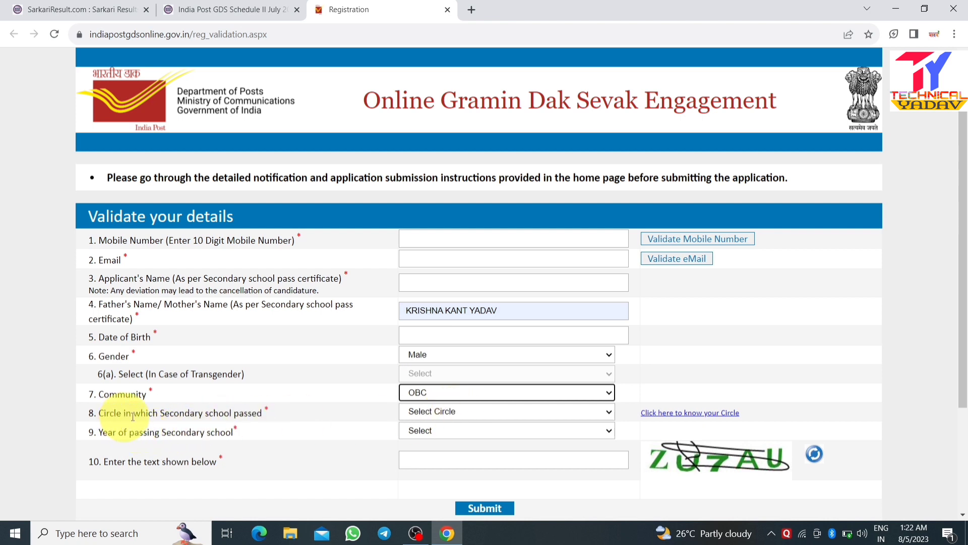
Choose Bihar as the secondary school circle and 2010 as the passing year, and activate the captcha text field
left_click(459, 411)
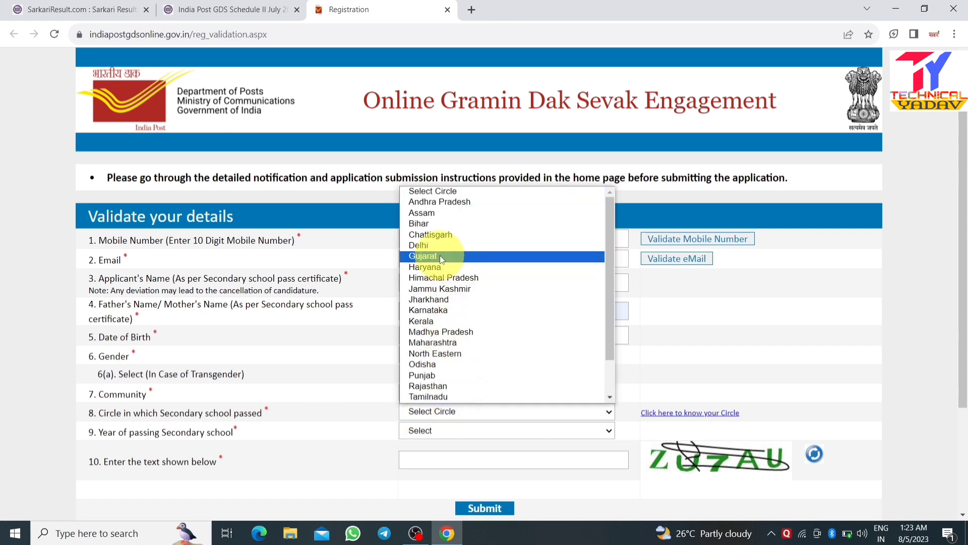
left_click(438, 223)
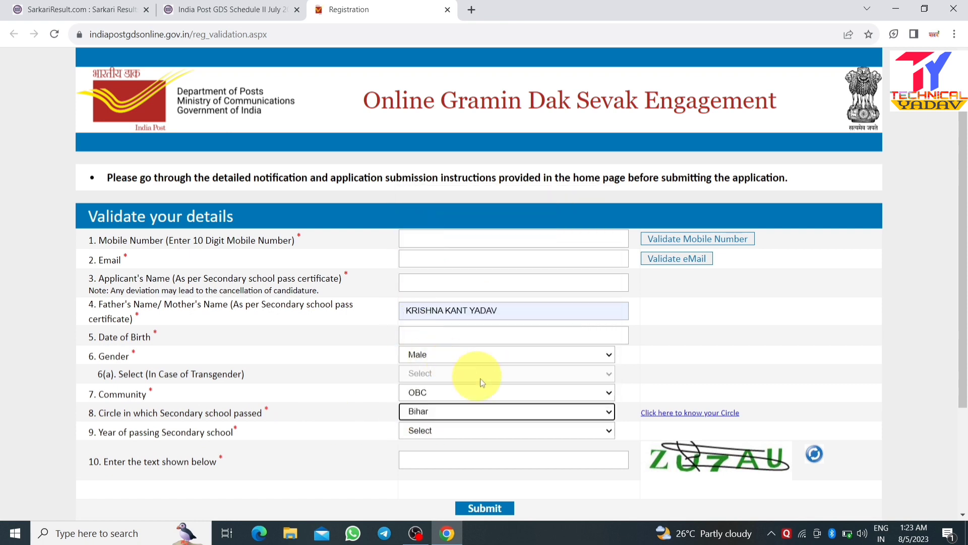
left_click(452, 429)
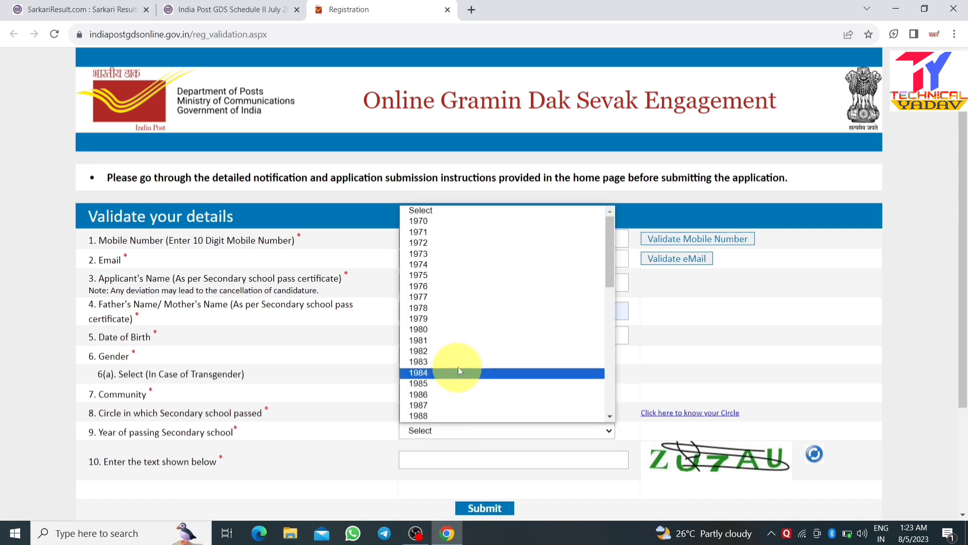
type("2010")
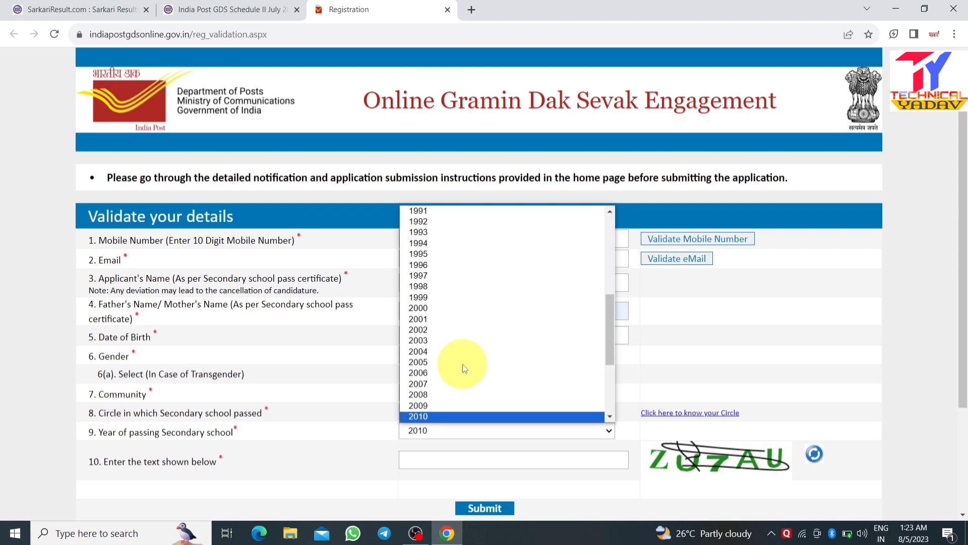
left_click(429, 416)
scroll(446, 464, "down", 3)
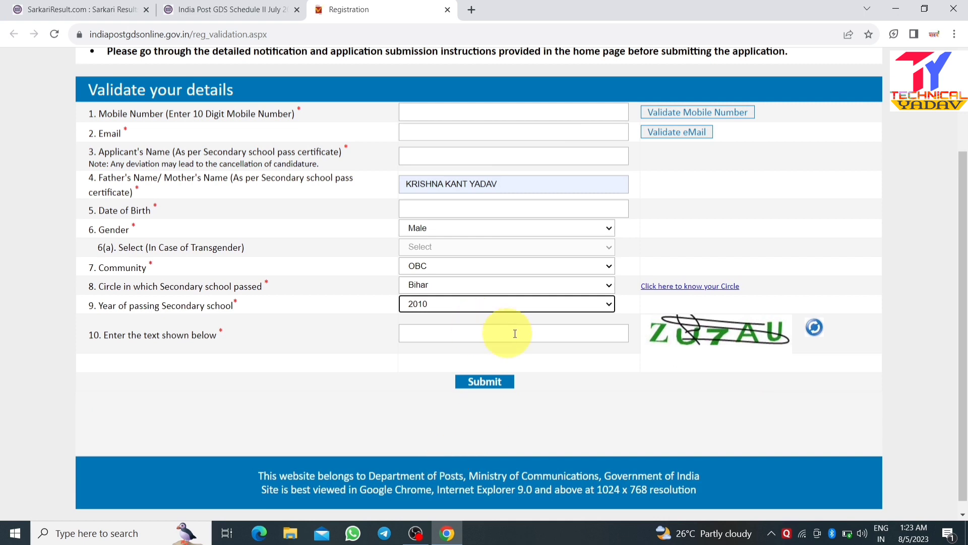
left_click(486, 331)
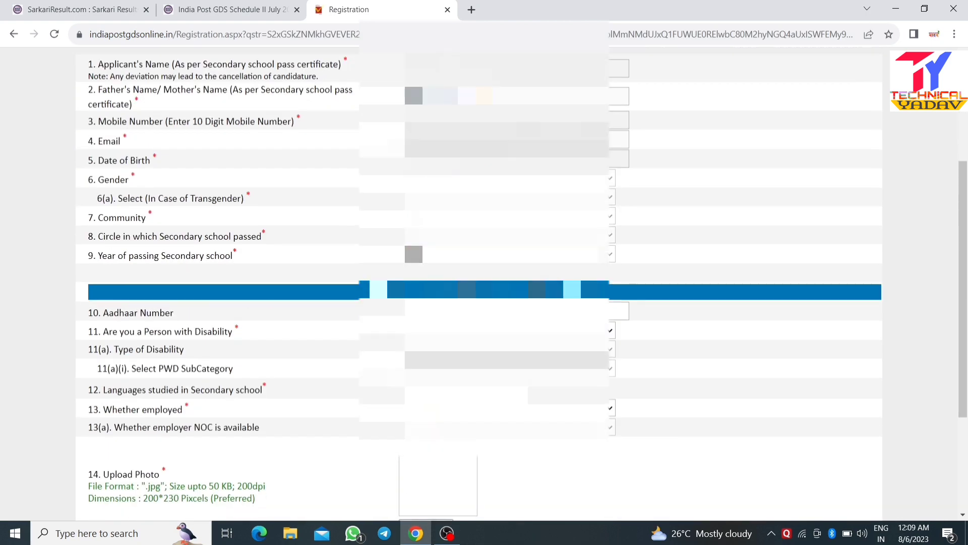
Enter the applicant's Aadhaar number in the registration form's additional details
scroll(460, 211, "down", 3)
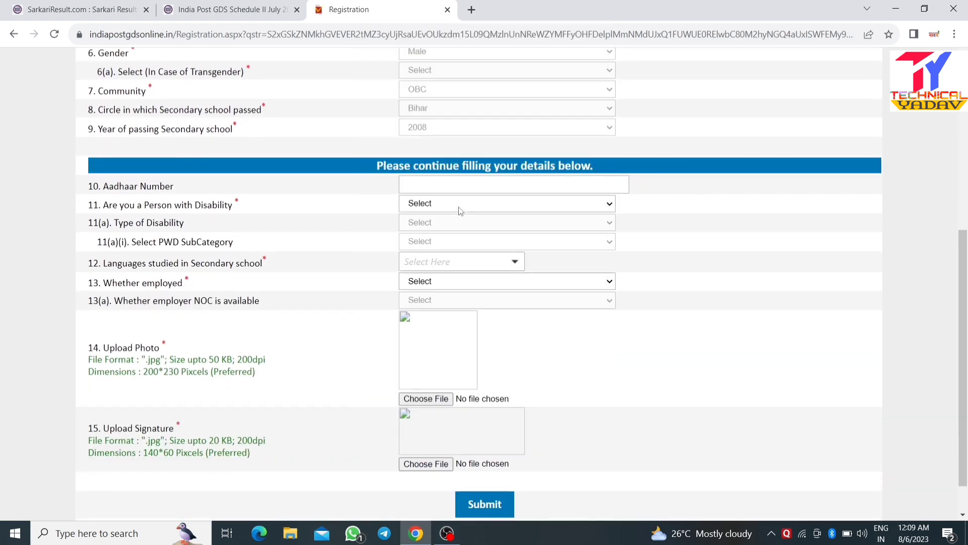
left_click(425, 187)
left_click(492, 214)
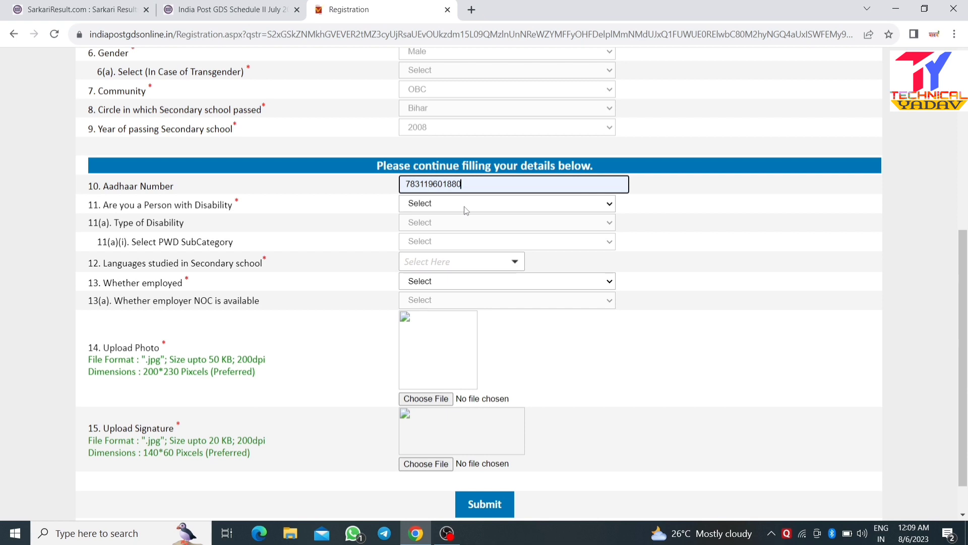
Answer No to the question about being a Person with Disability
left_click(464, 206)
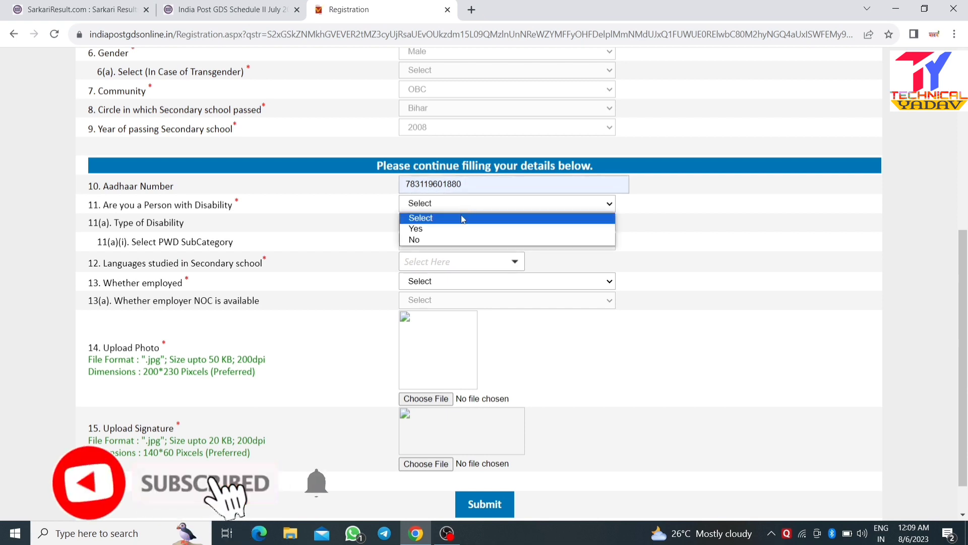
left_click(454, 229)
left_click(462, 204)
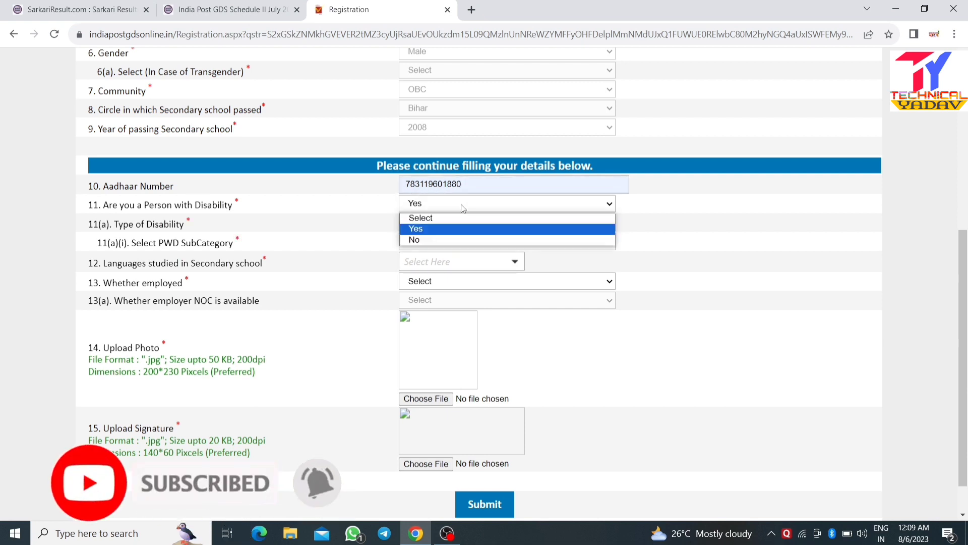
left_click(440, 240)
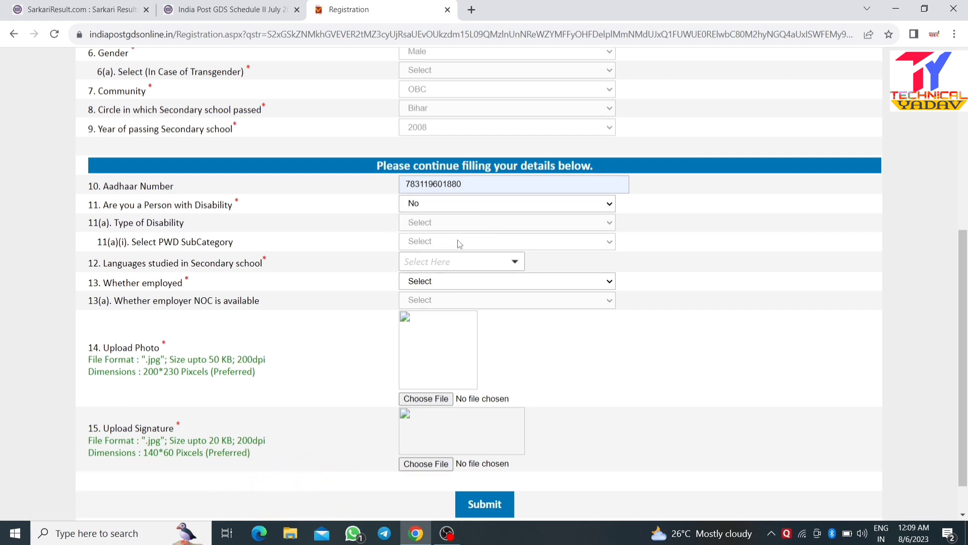
Select Hindi as the language studied in secondary school and set the employment status to No
left_click(500, 264)
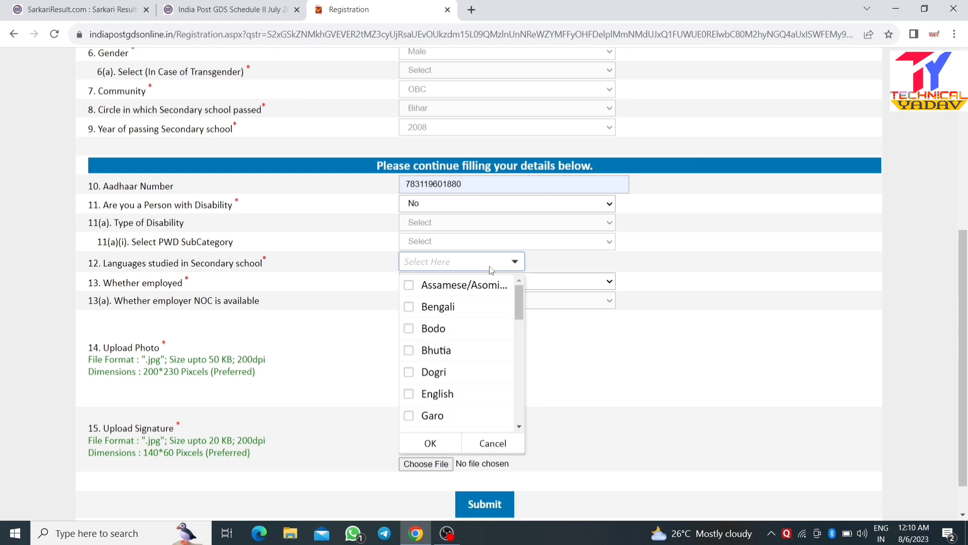
scroll(469, 371, "down", 2)
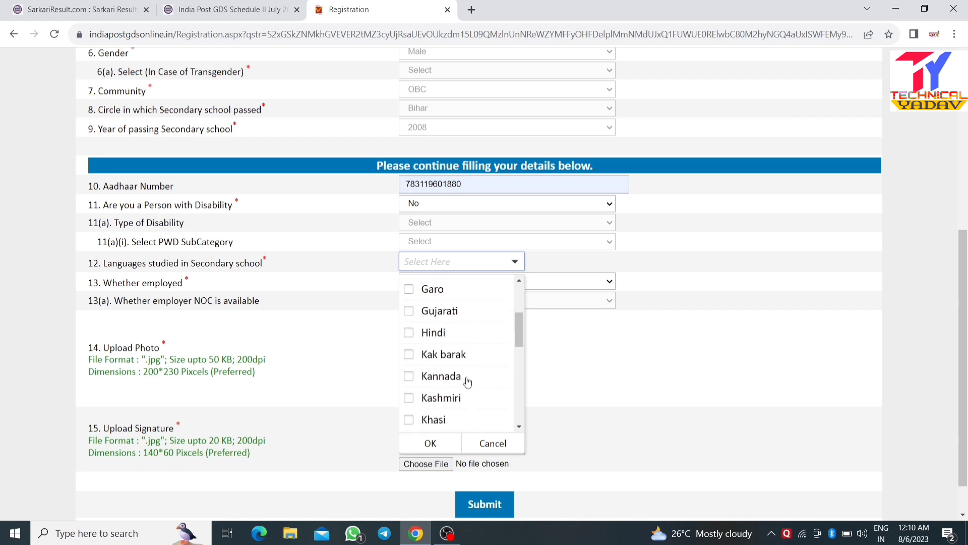
left_click(436, 333)
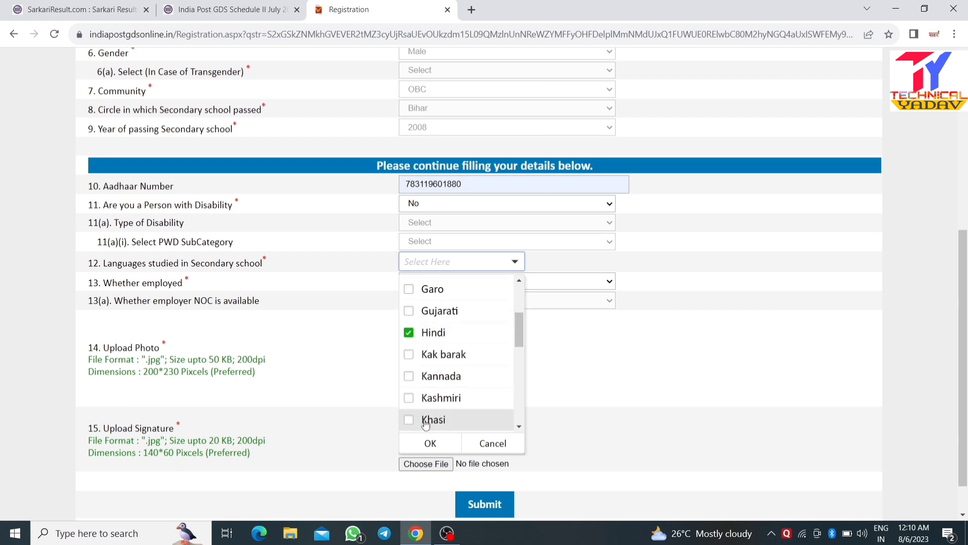
left_click(432, 443)
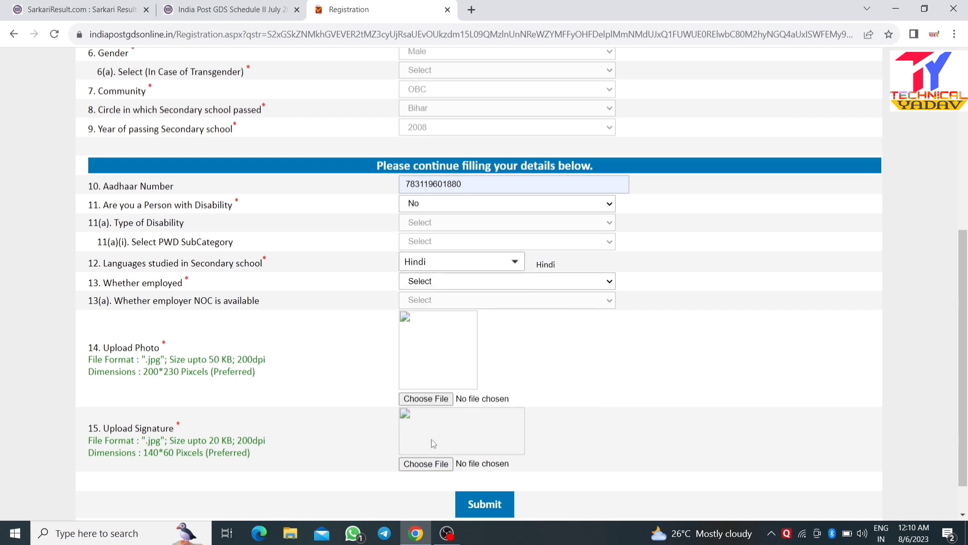
left_click(464, 287)
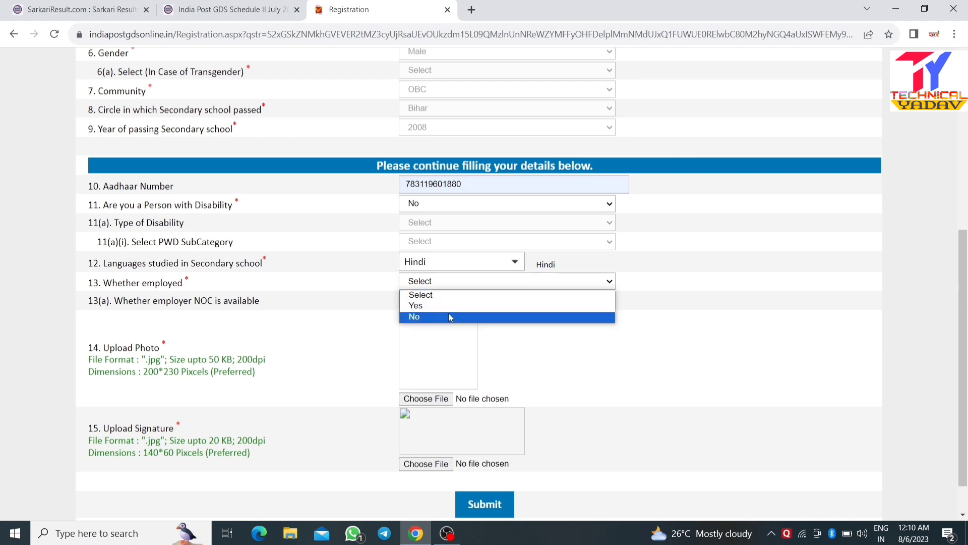
left_click(438, 317)
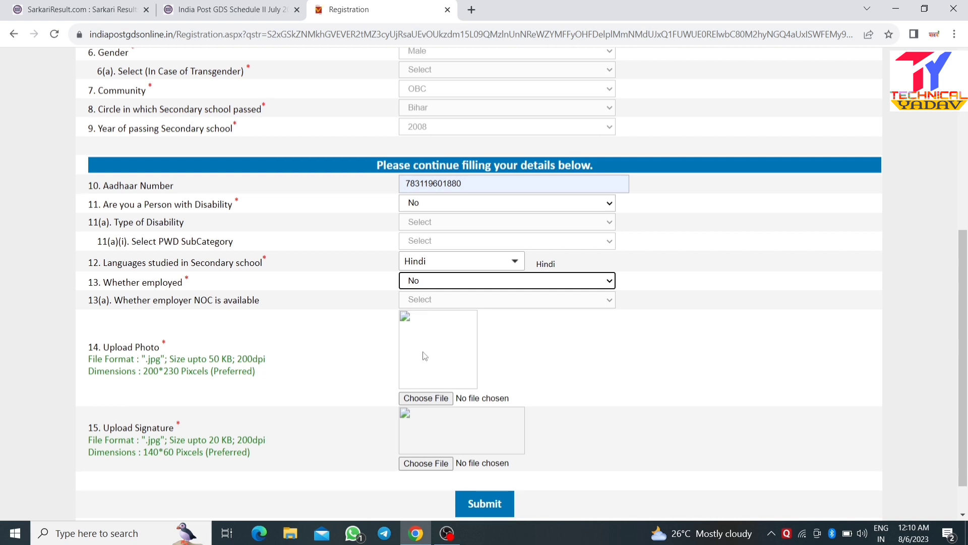
Upload the image "passport size DK (2)" from the IIBF folder as the applicant's photo
scroll(425, 356, "down", 1)
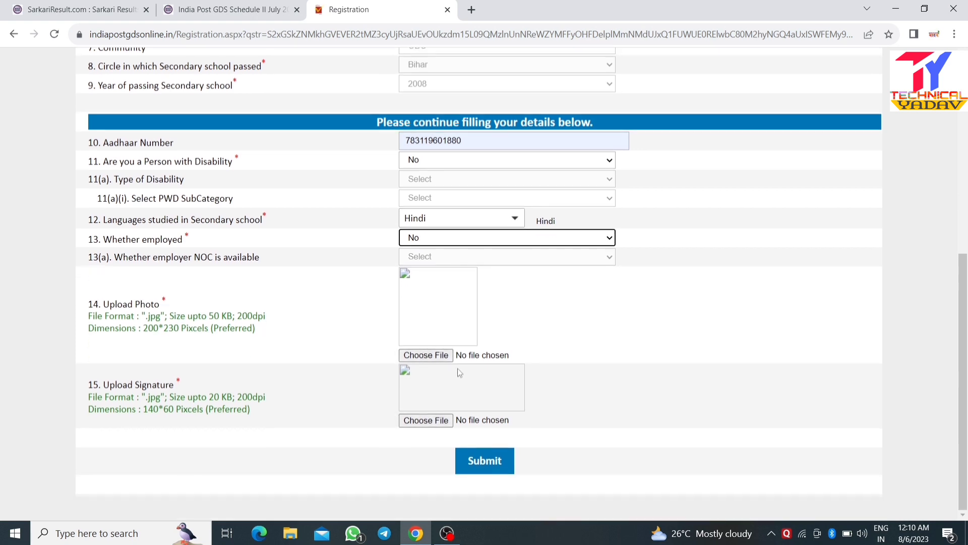
left_click(429, 356)
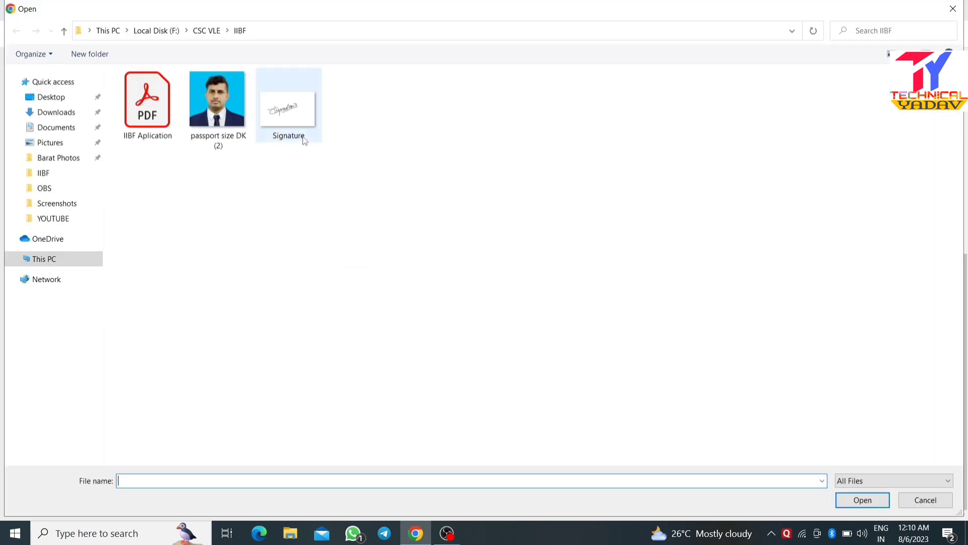
left_click(213, 103)
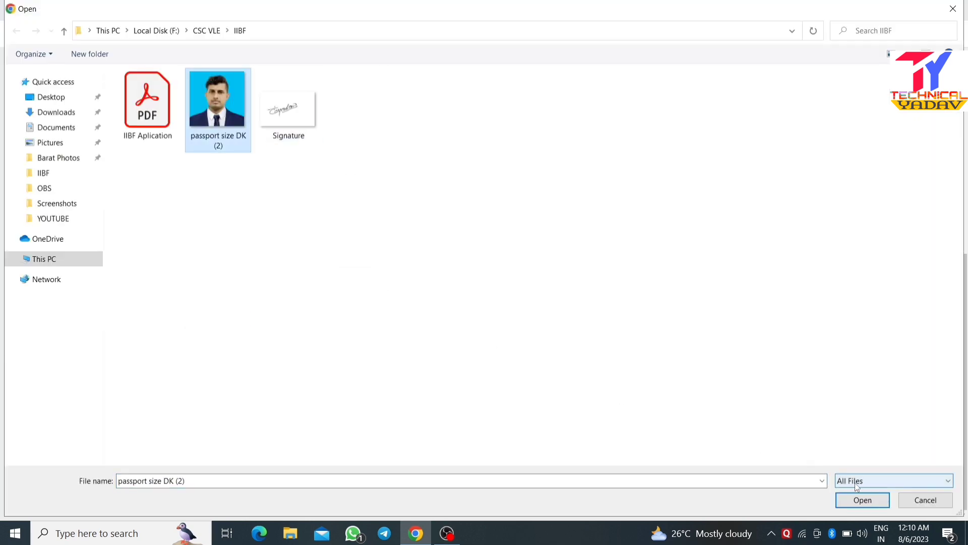
left_click(860, 500)
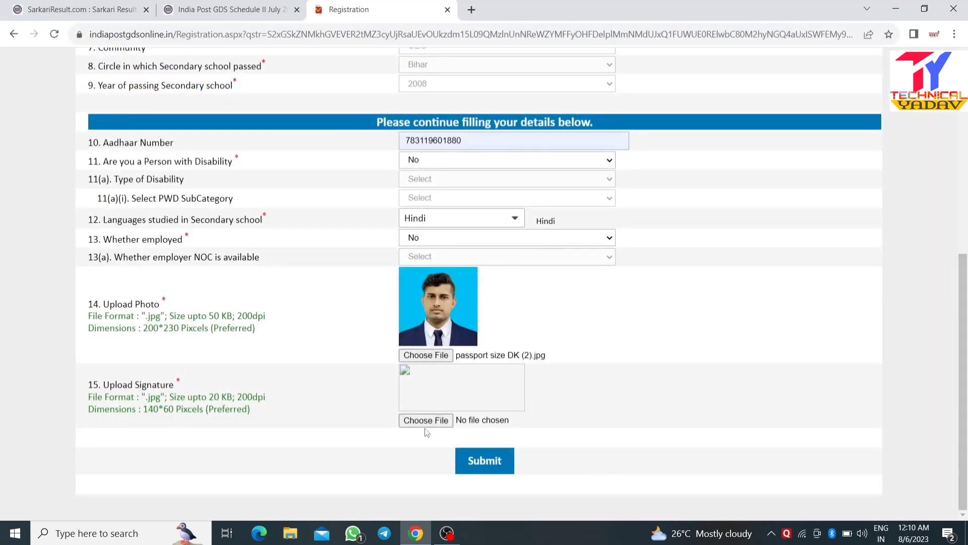
Upload the "Signature" image as the applicant's signature and submit the completed form for review
left_click(430, 421)
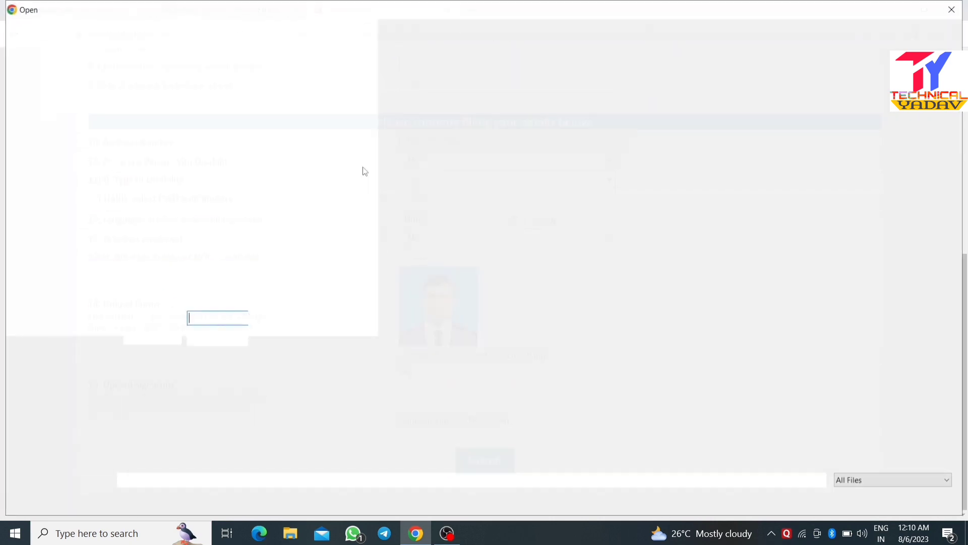
left_click(290, 107)
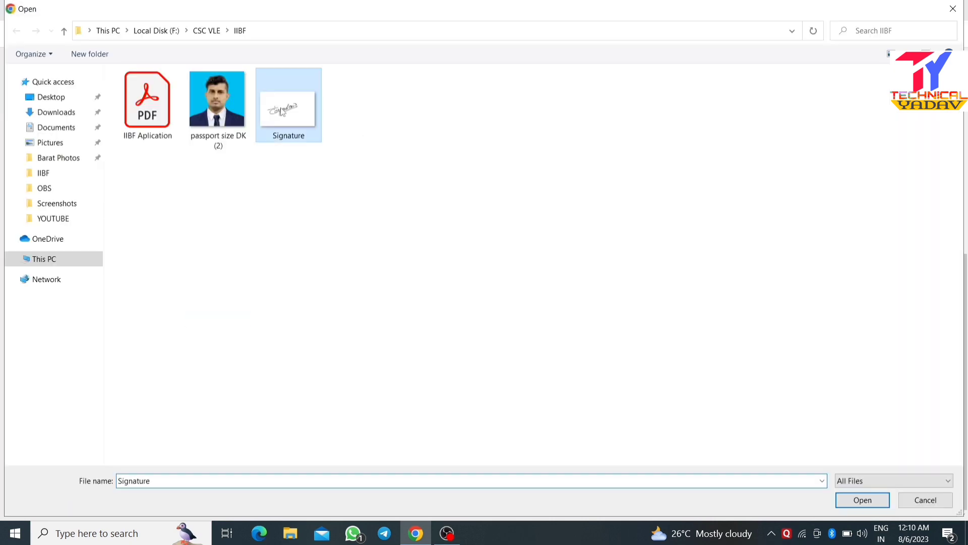
left_click(863, 499)
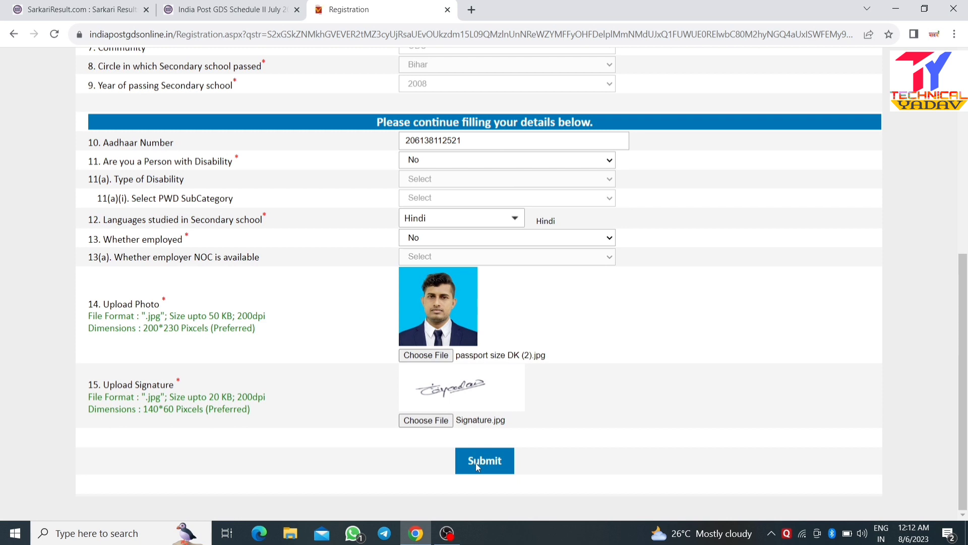
left_click(476, 463)
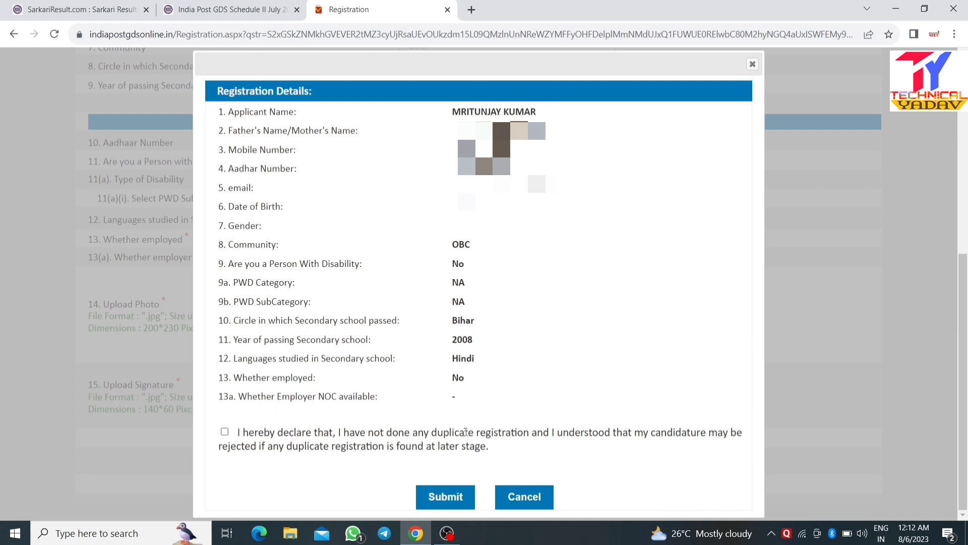
Try to submit the registration details without accepting the declaration
left_click(440, 498)
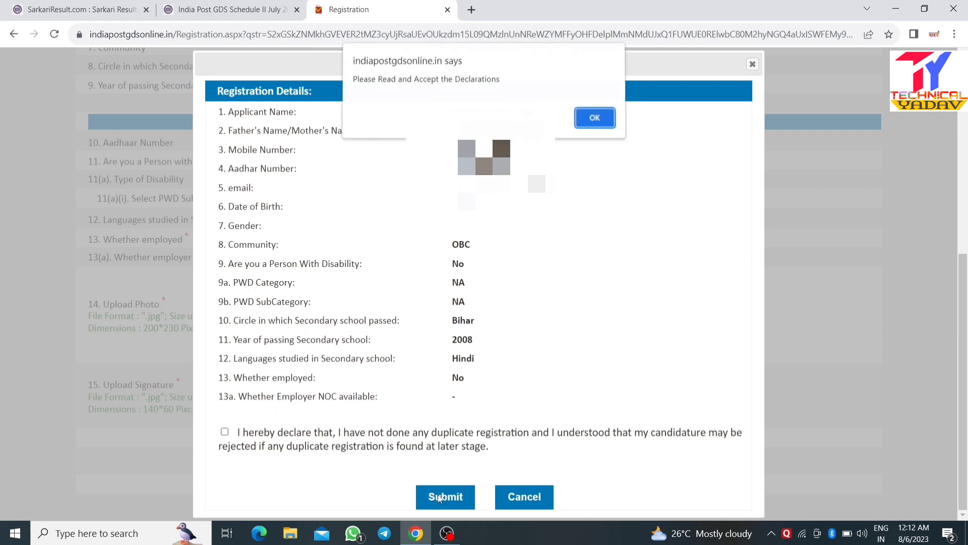
left_click(594, 120)
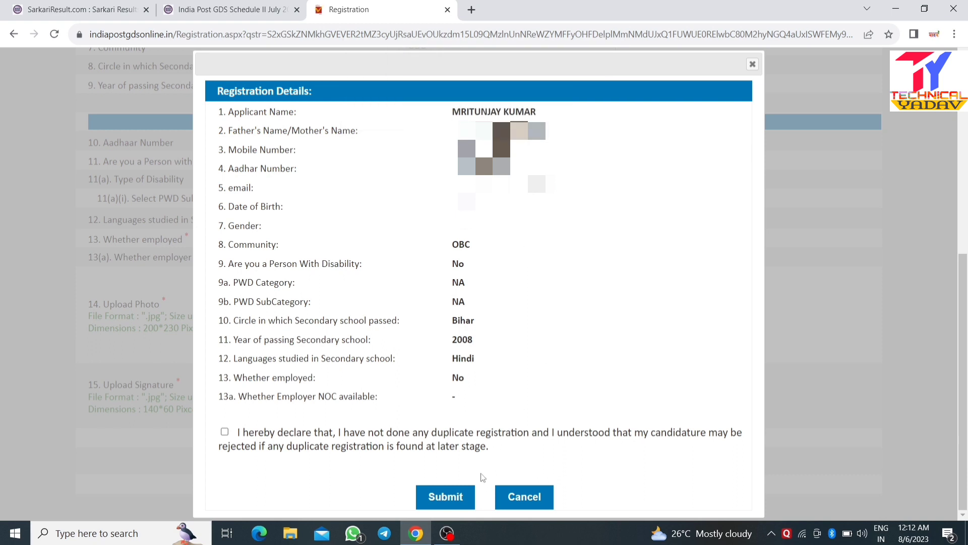
left_click(444, 497)
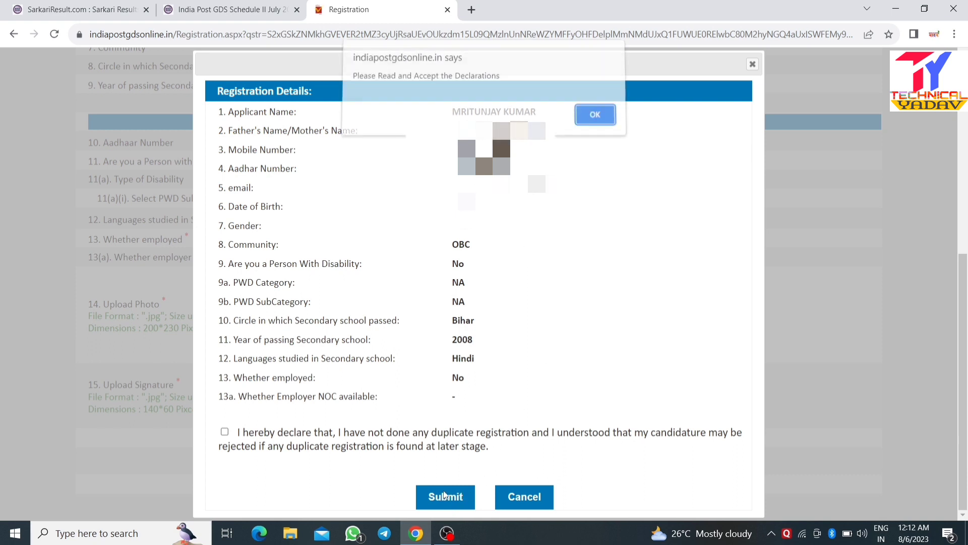
left_click(586, 119)
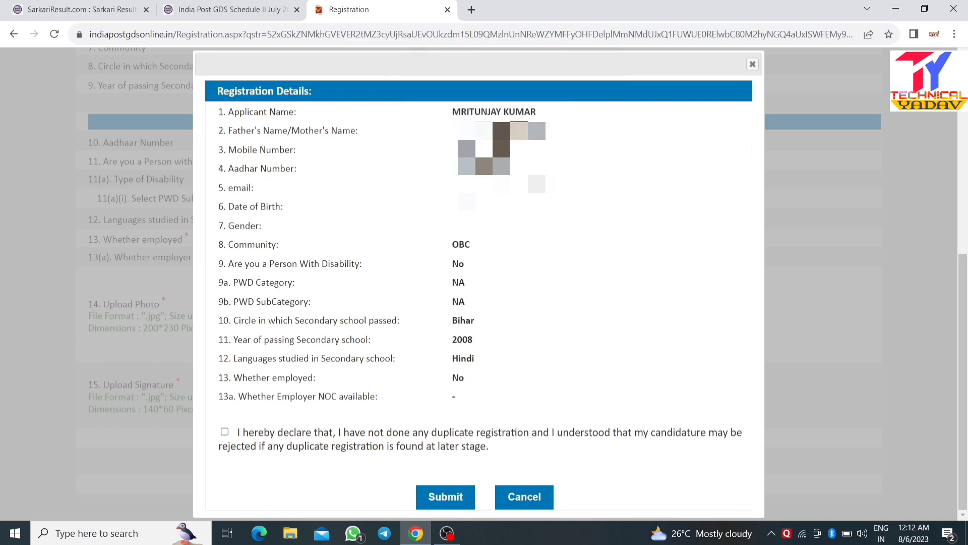
Accept the declaration about duplicate registration and submit the registration details
left_click(225, 433)
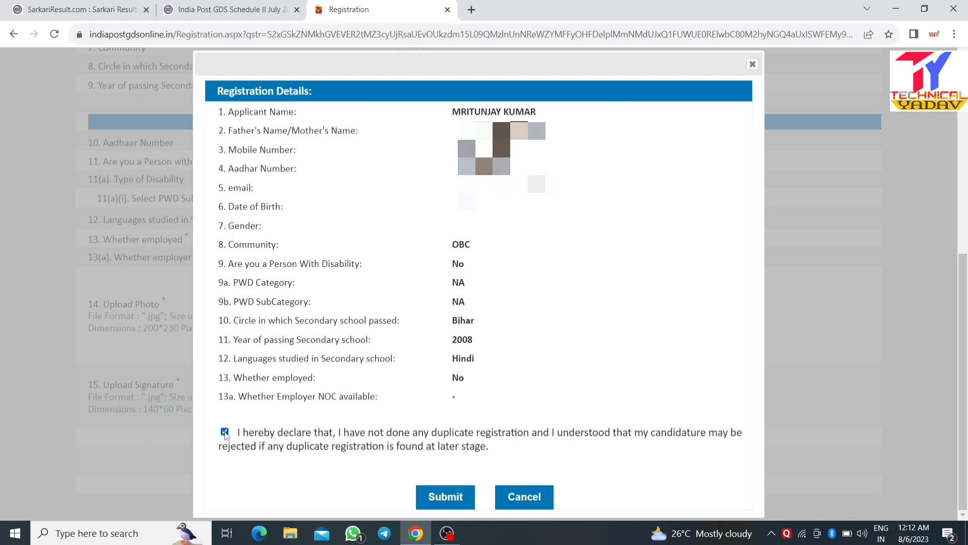
left_click(450, 498)
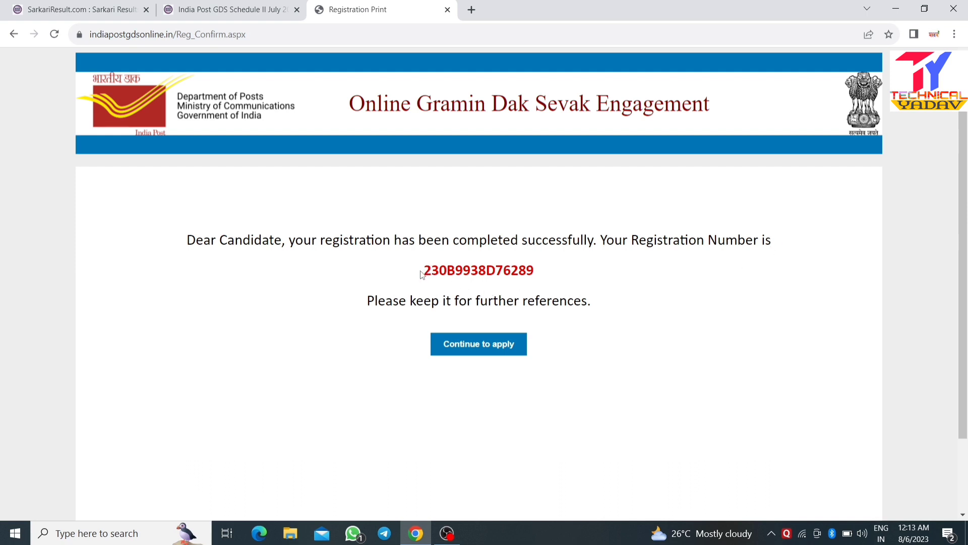
Highlight the registration number on the confirmation page and continue to the application
left_click_drag(427, 271, 520, 271)
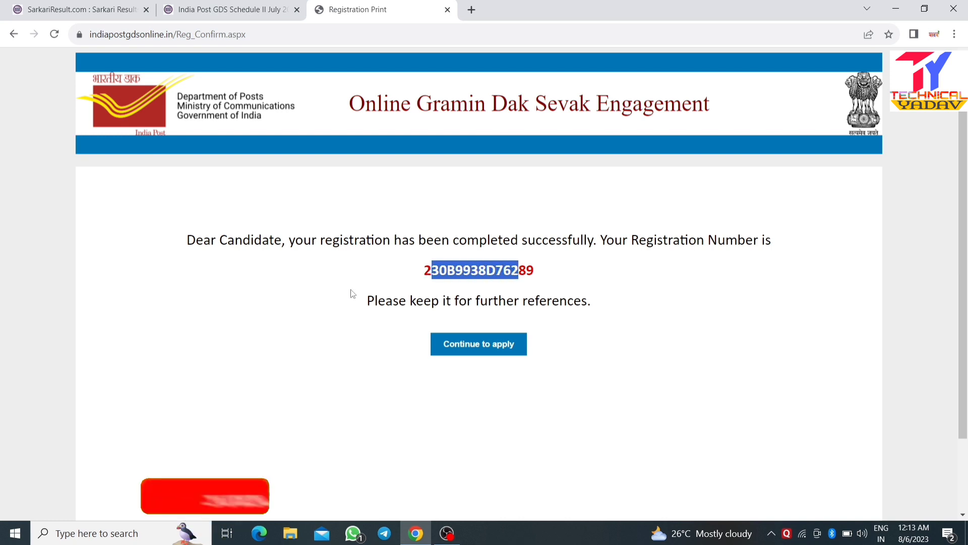
left_click(406, 277)
left_click_drag(424, 271, 527, 275)
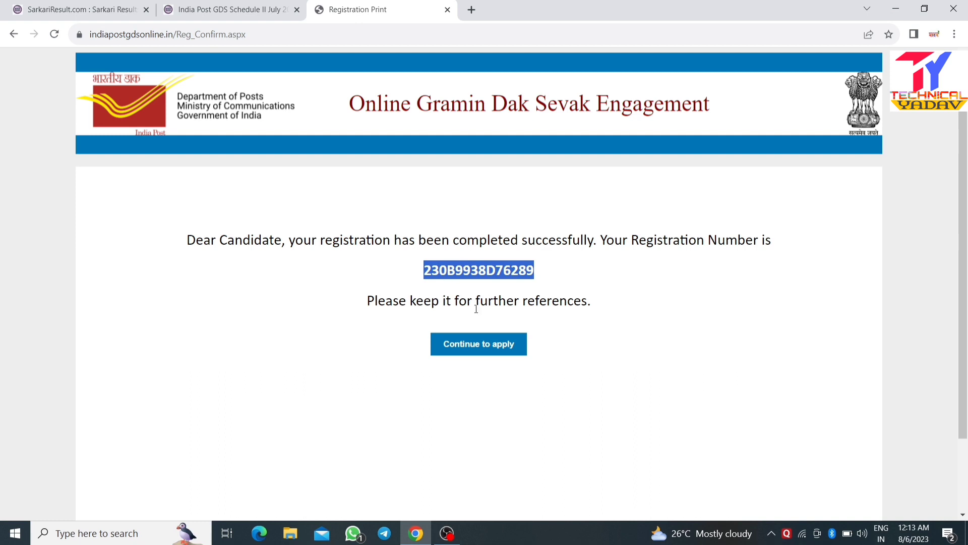
left_click(483, 344)
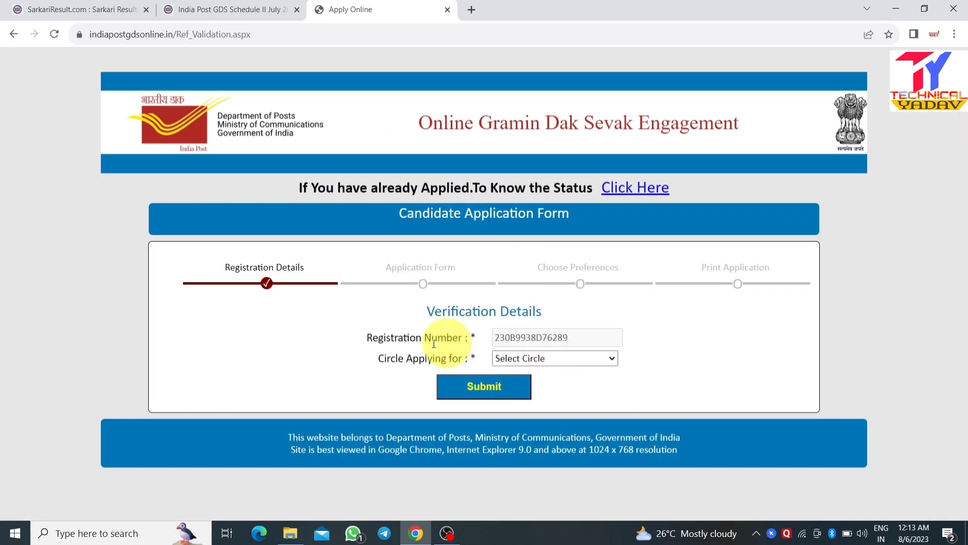
Choose Bihar as the circle applying for, submit the verification details and dismiss the OTP notice
left_click(570, 360)
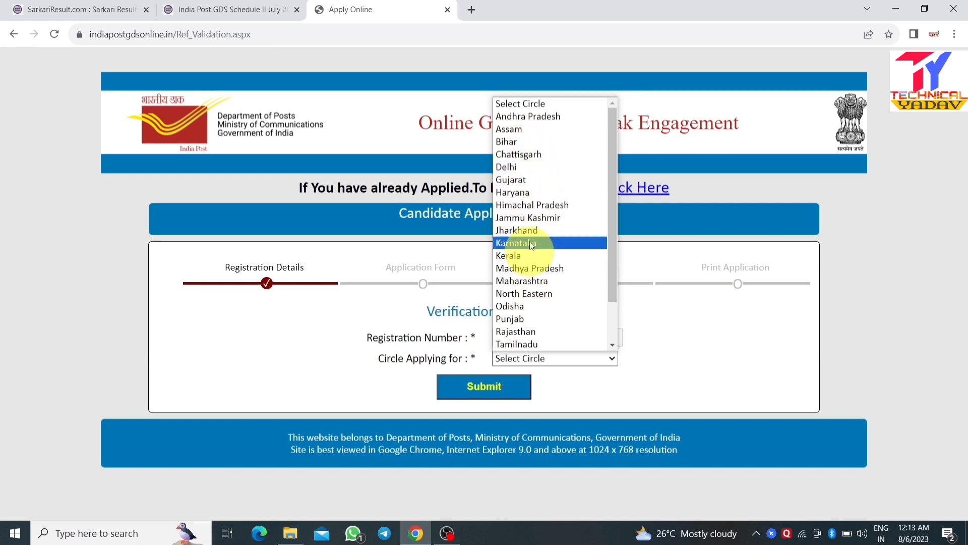
left_click(519, 143)
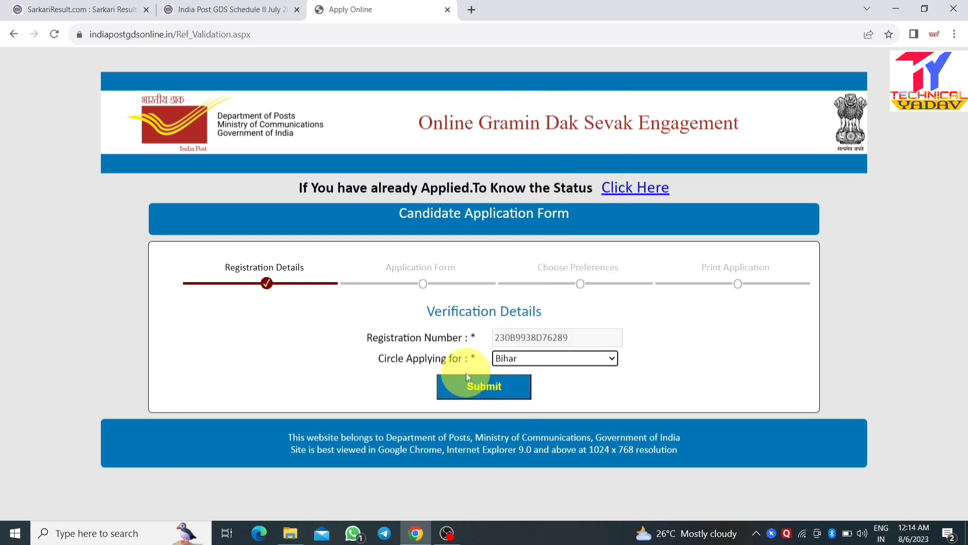
left_click(481, 389)
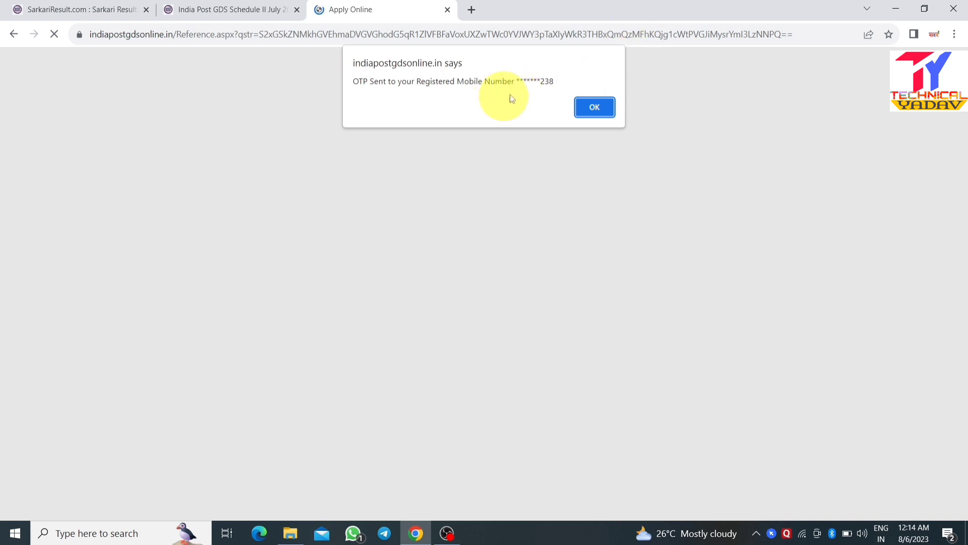
left_click(588, 107)
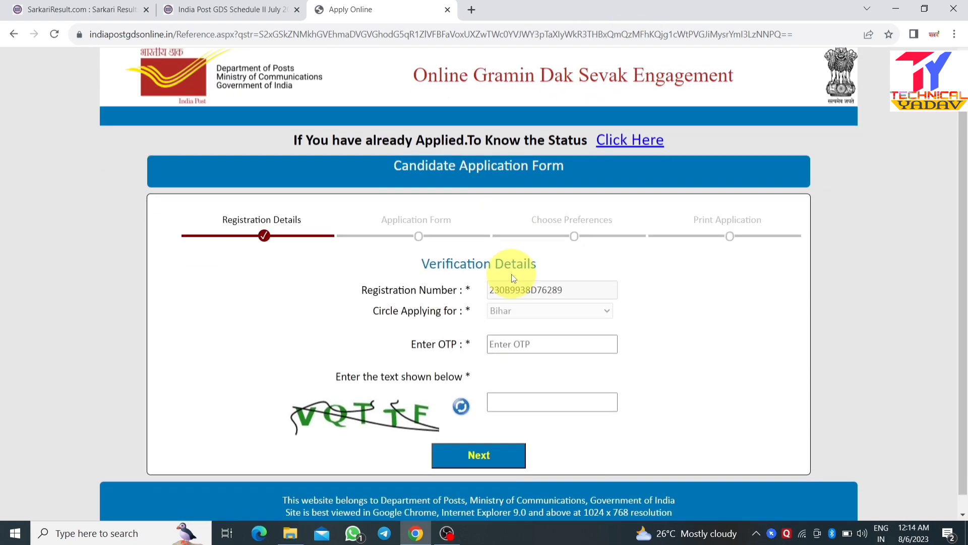
Fill in the OTP and the captcha text, and proceed to the application form
scroll(513, 278, "down", 1)
left_click(535, 325)
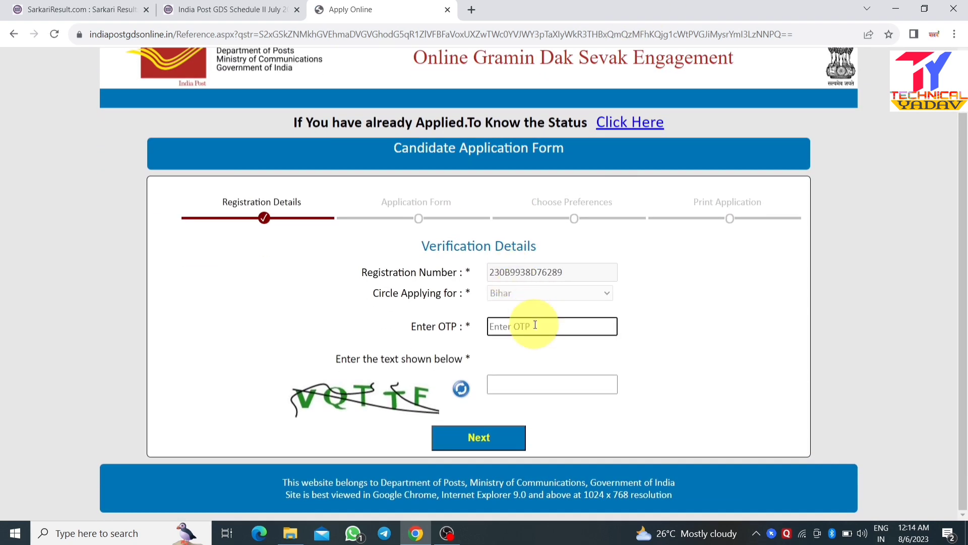
left_click(541, 391)
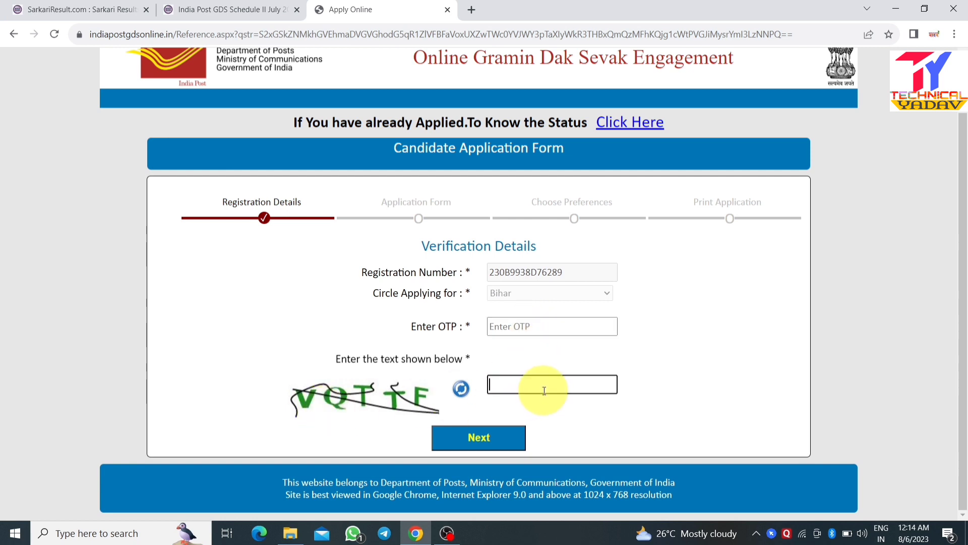
left_click(480, 438)
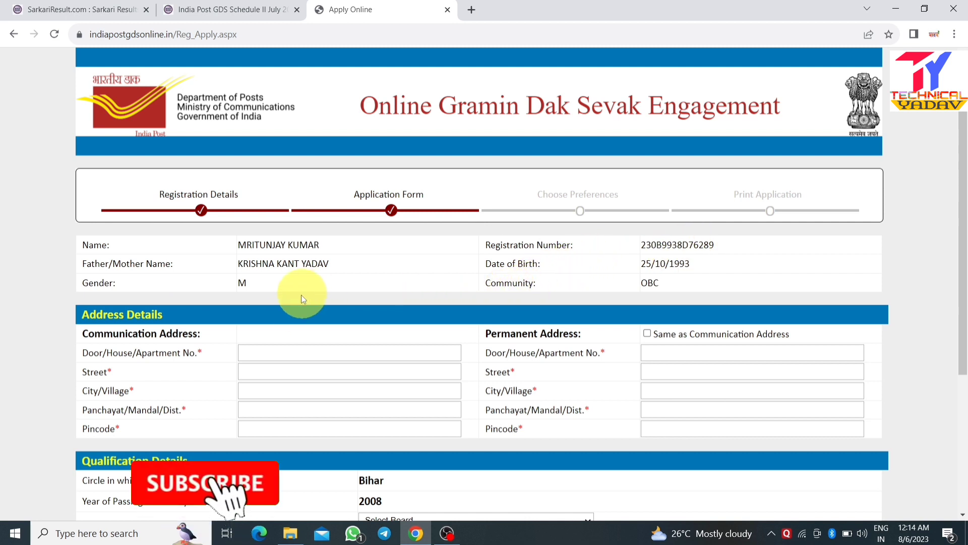
Set the board to Bihar School Examination Board, Patna (500 marks) and the result type to Marks in the qualification details
scroll(301, 299, "down", 3)
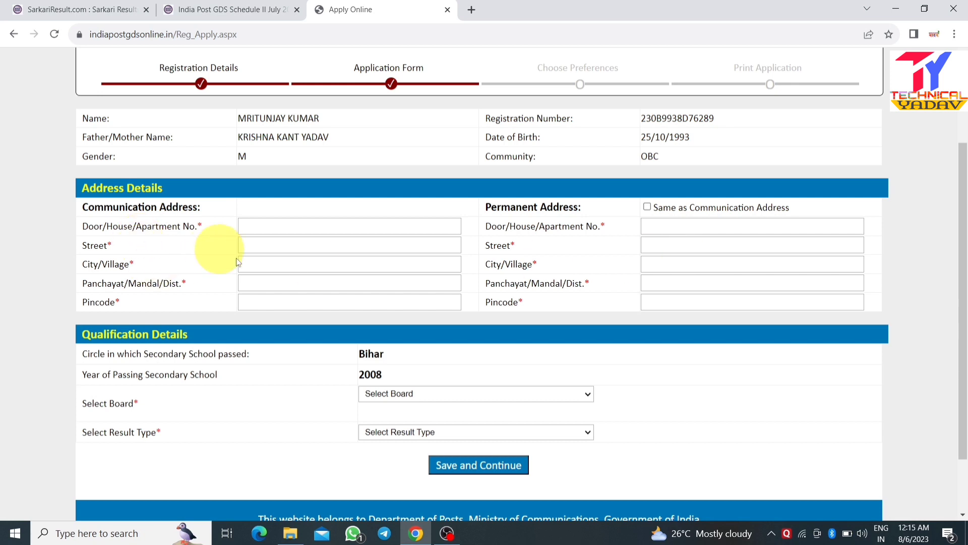
scroll(302, 268, "down", 1)
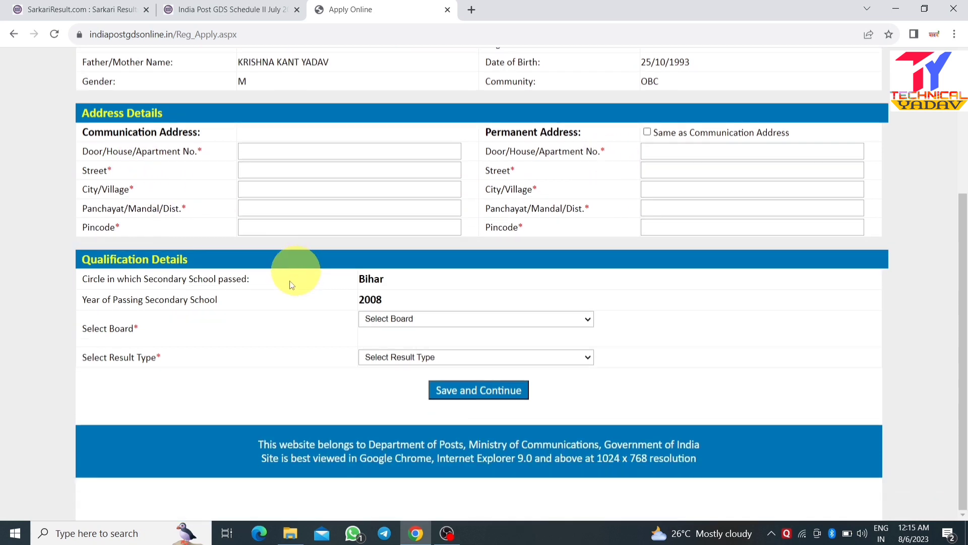
left_click(441, 322)
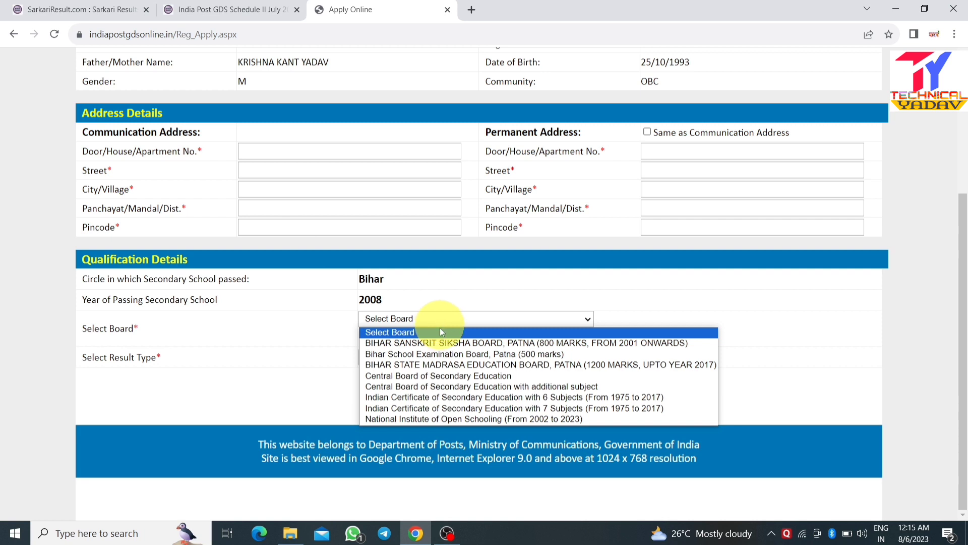
left_click(440, 354)
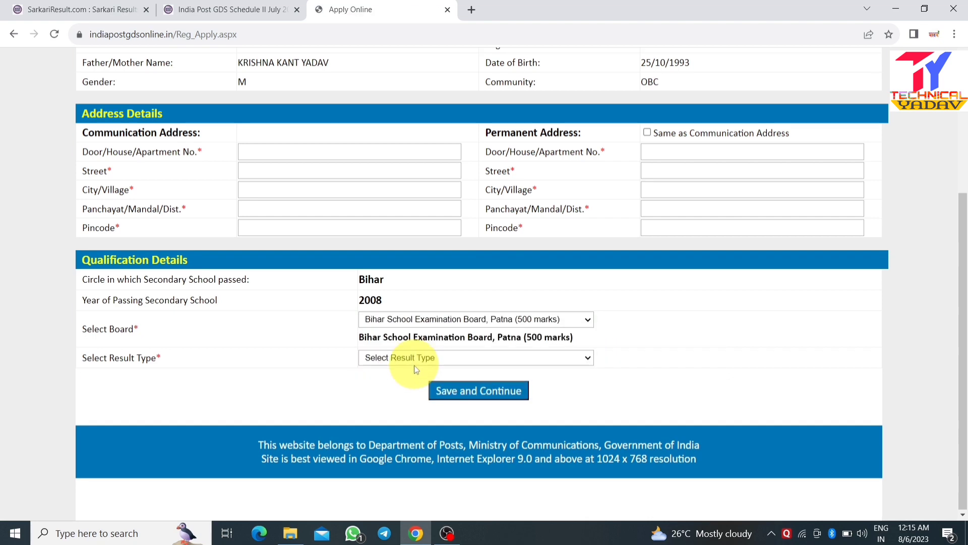
left_click(430, 360)
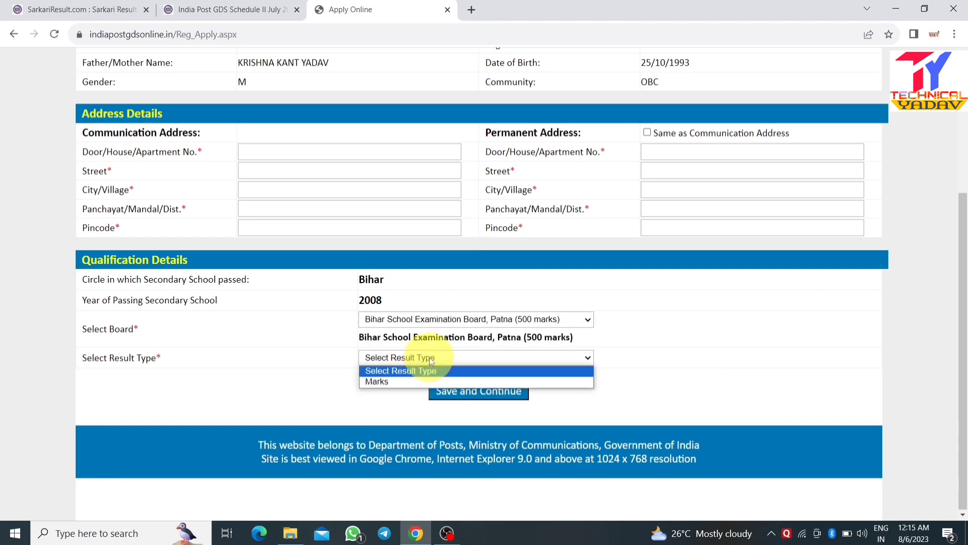
left_click(394, 381)
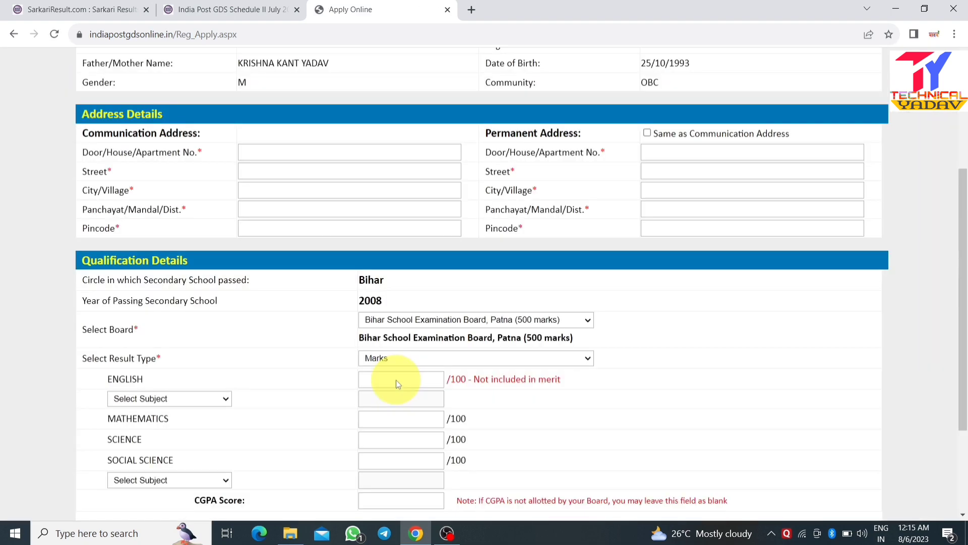
Enter 77 marks for English, and choose MIL-Hindi as the first language subject with 88 marks
scroll(444, 360, "down", 1)
scroll(446, 359, "down", 1)
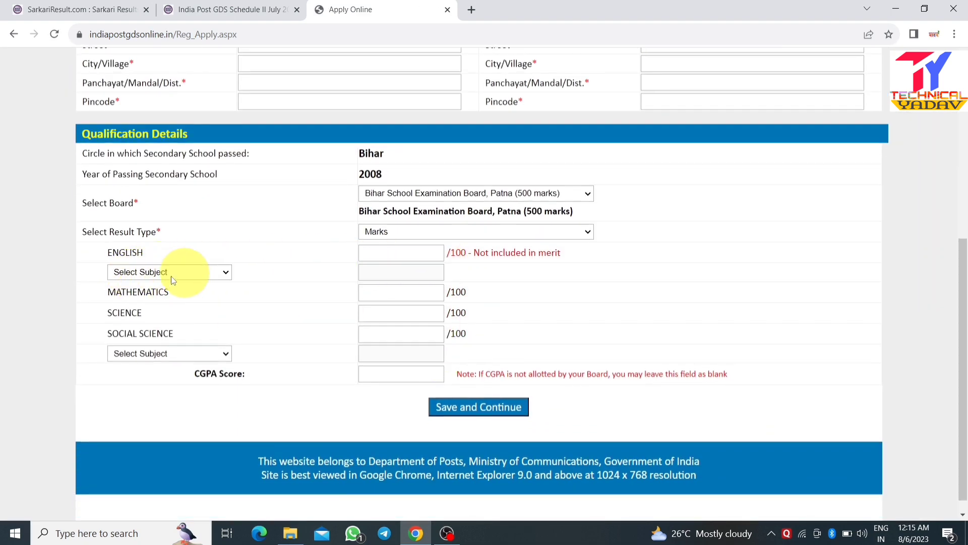
left_click(396, 254)
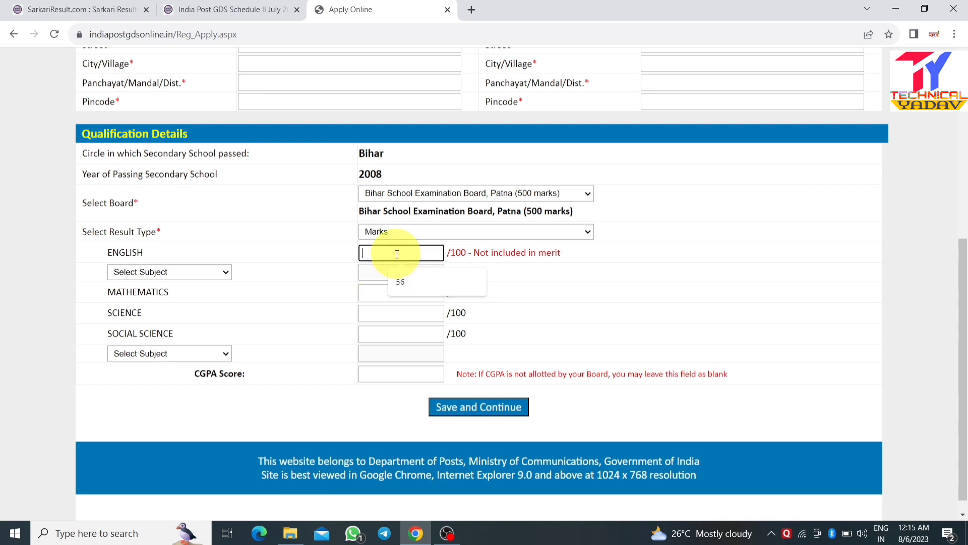
type("77")
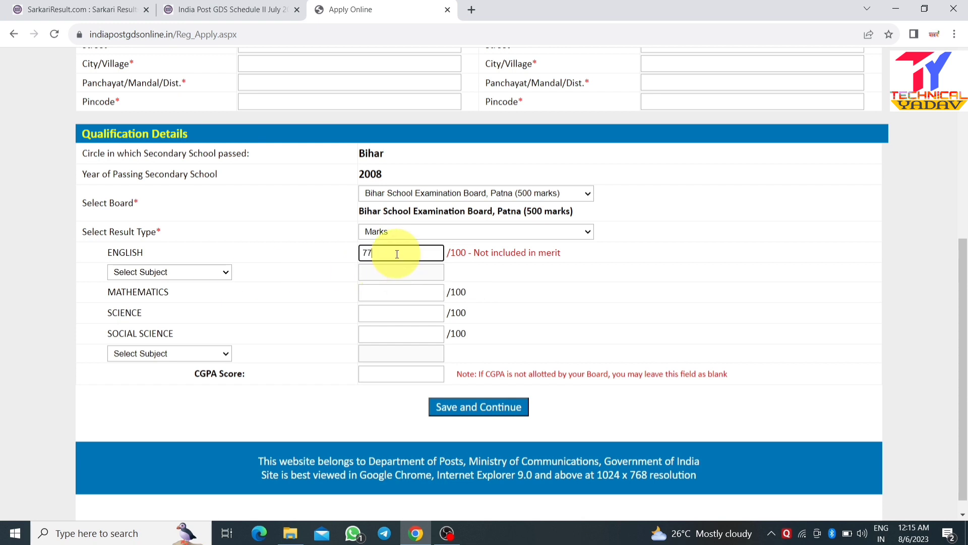
left_click(177, 273)
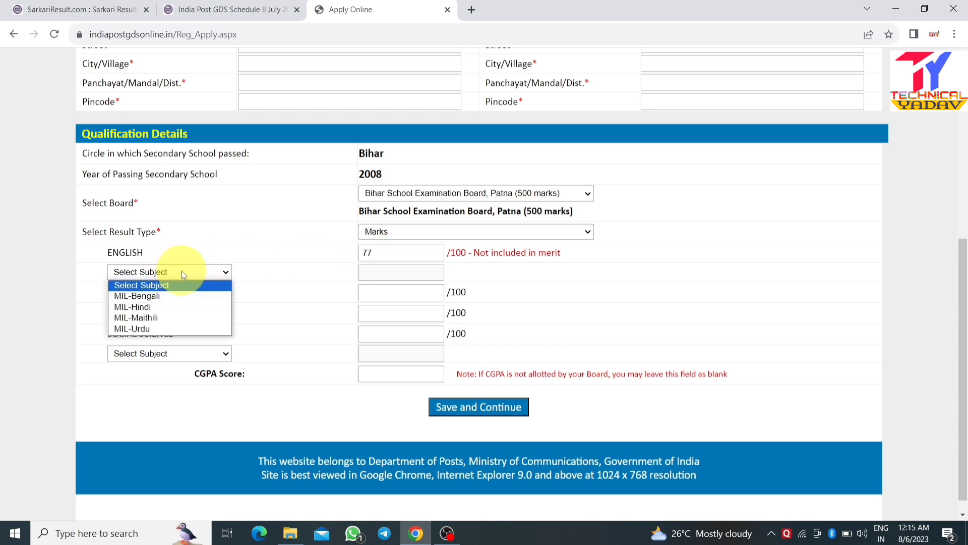
left_click(169, 306)
left_click(422, 275)
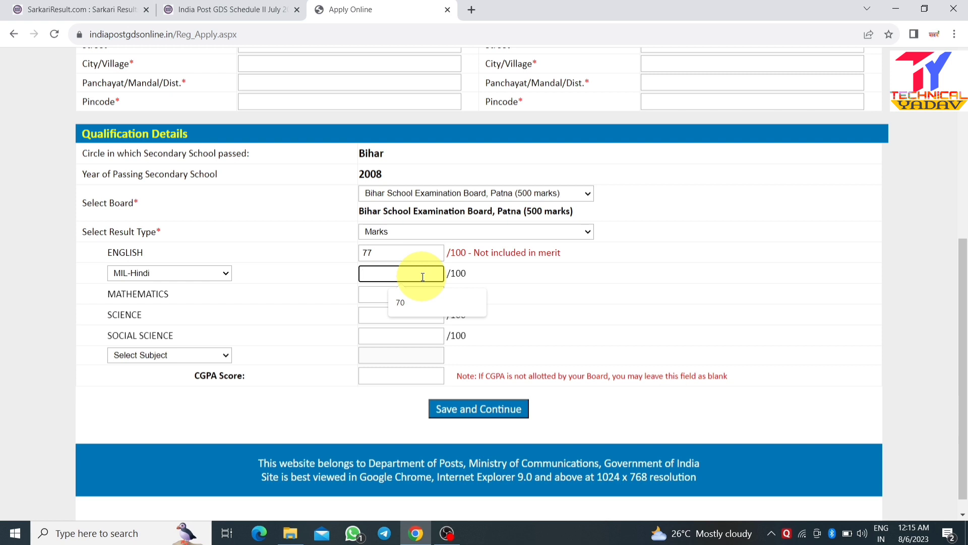
type("88")
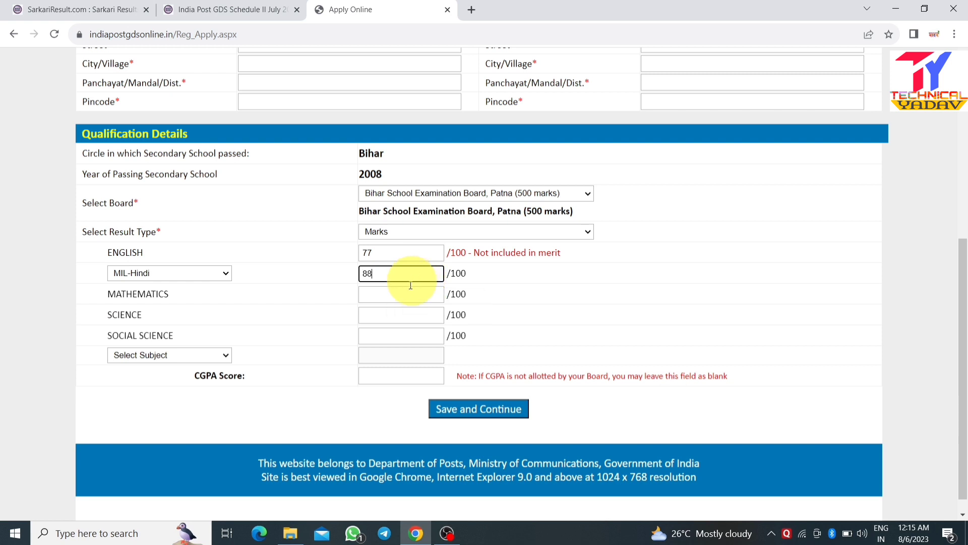
Enter 78 marks for Mathematics, 85 for Science and 85 for Social Science
left_click(386, 299)
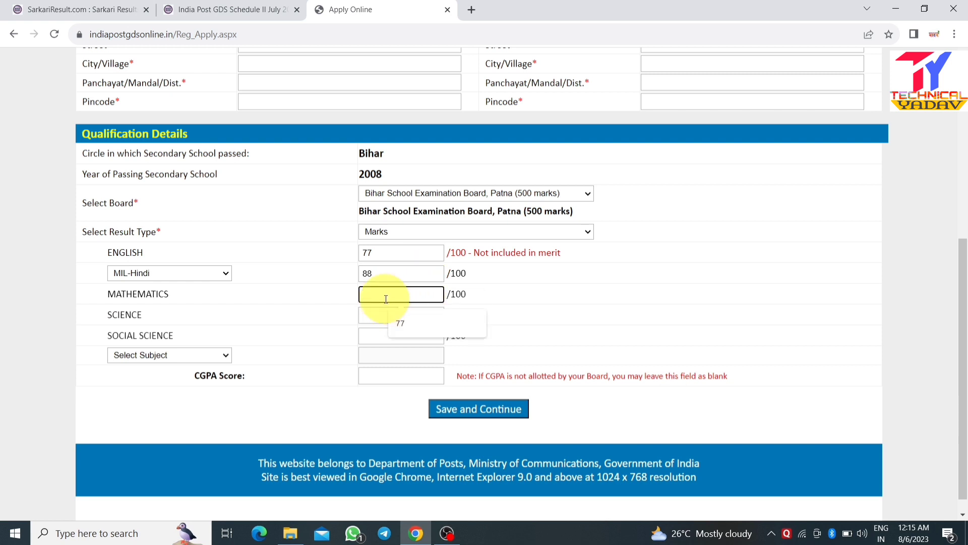
type("78")
left_click(387, 315)
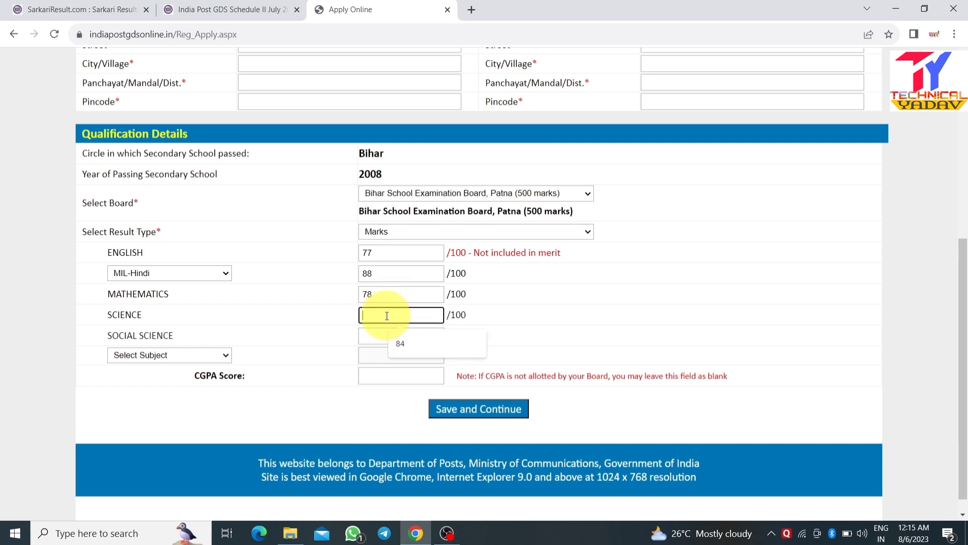
type("85")
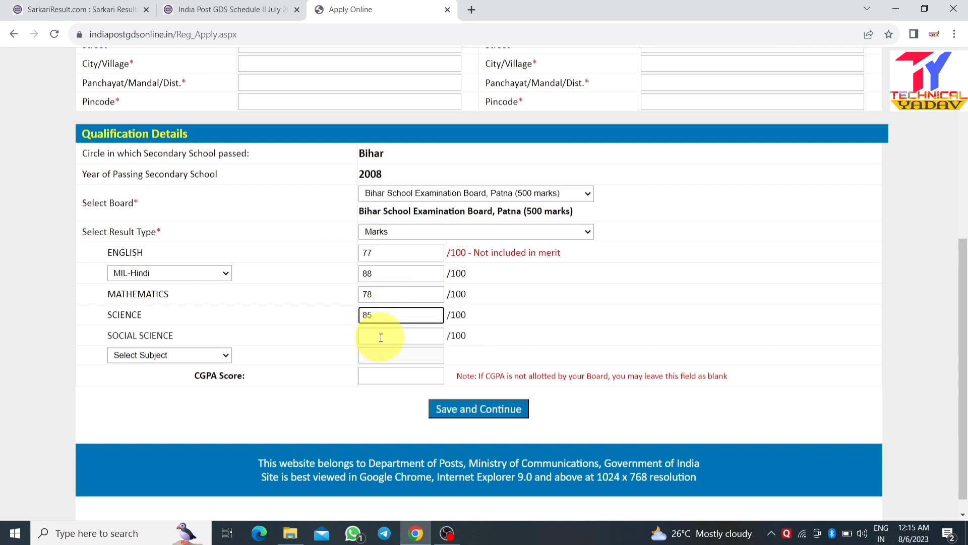
left_click(381, 338)
type("85")
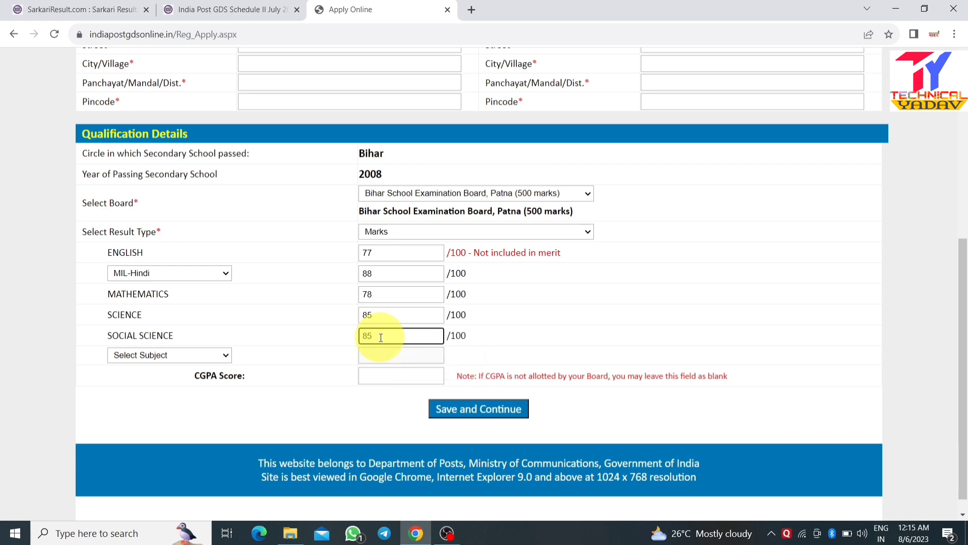
Choose SIL-Sanskrit as the remaining subject with 84 marks, then save the application form and continue
left_click(216, 357)
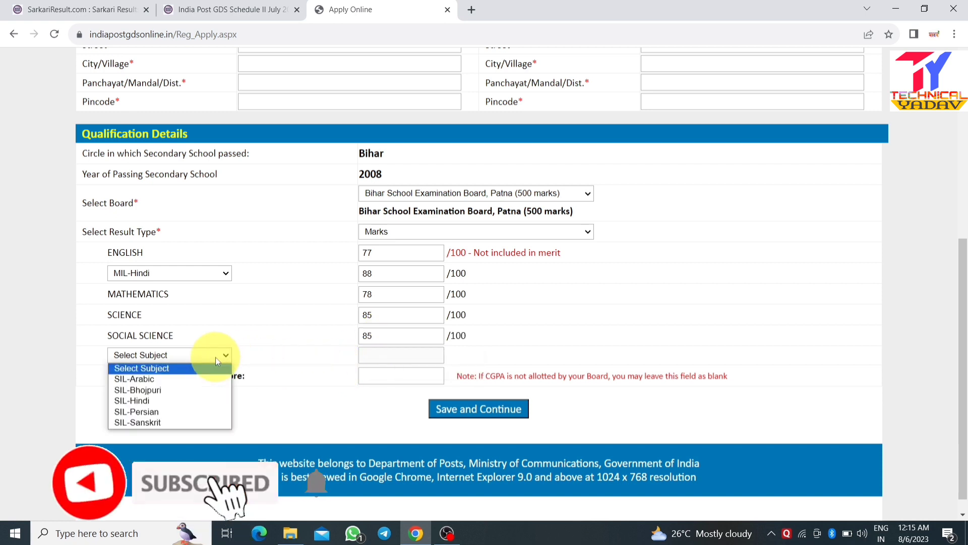
left_click(187, 428)
left_click(373, 358)
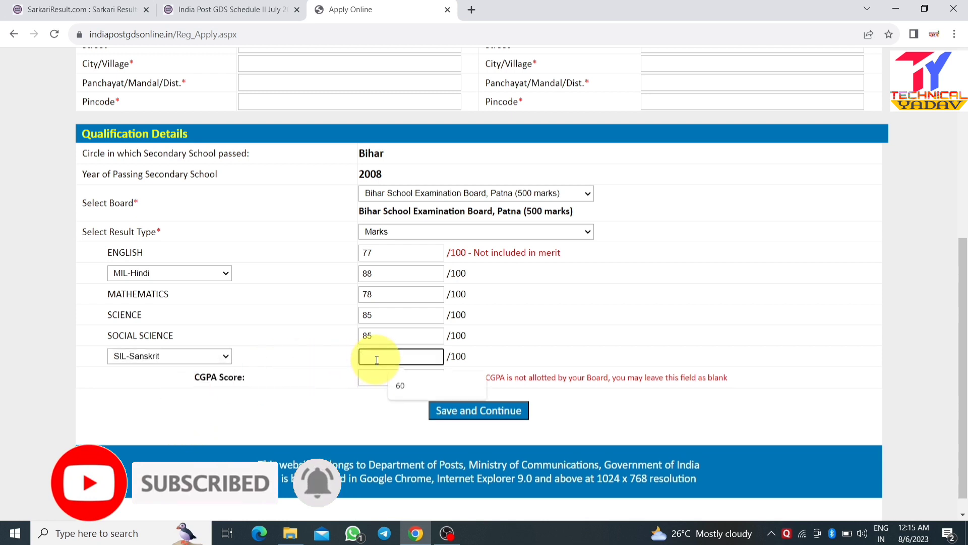
type("84")
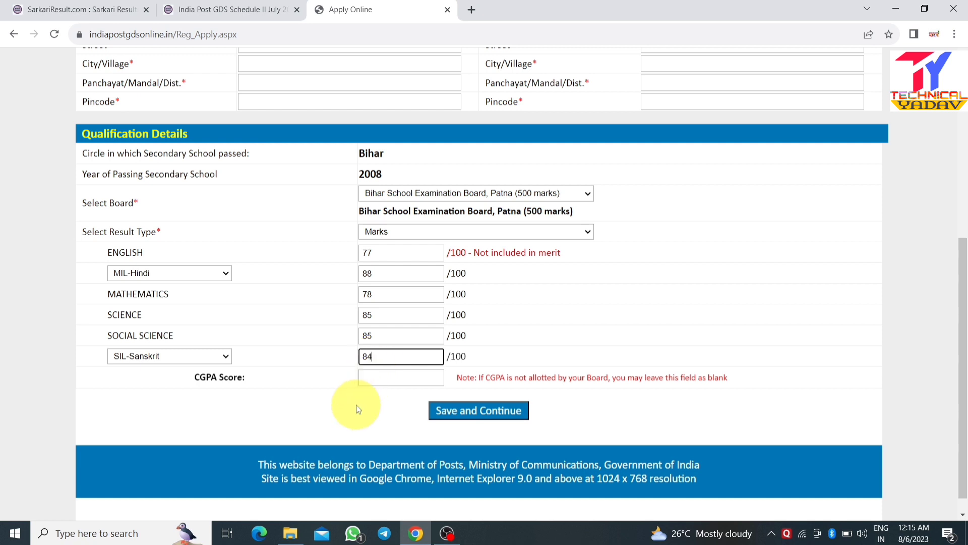
left_click(356, 404)
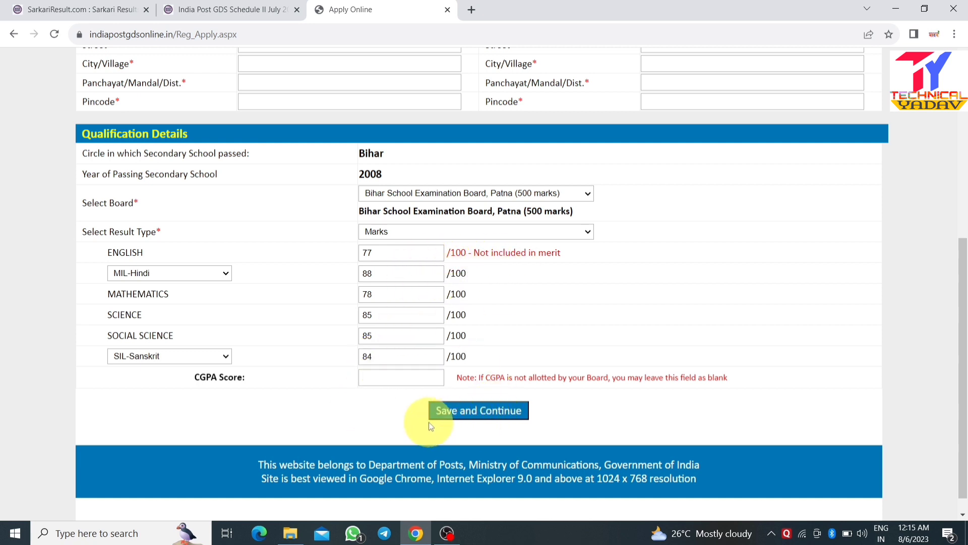
left_click(465, 414)
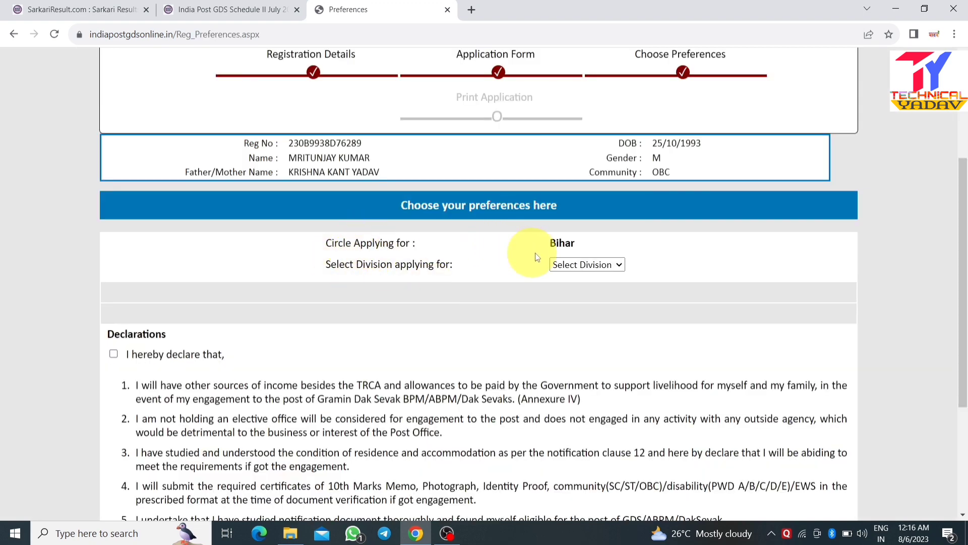
Select Saran Division as the division applying for in the preferences
left_click(607, 268)
scroll(592, 207, "down", 3)
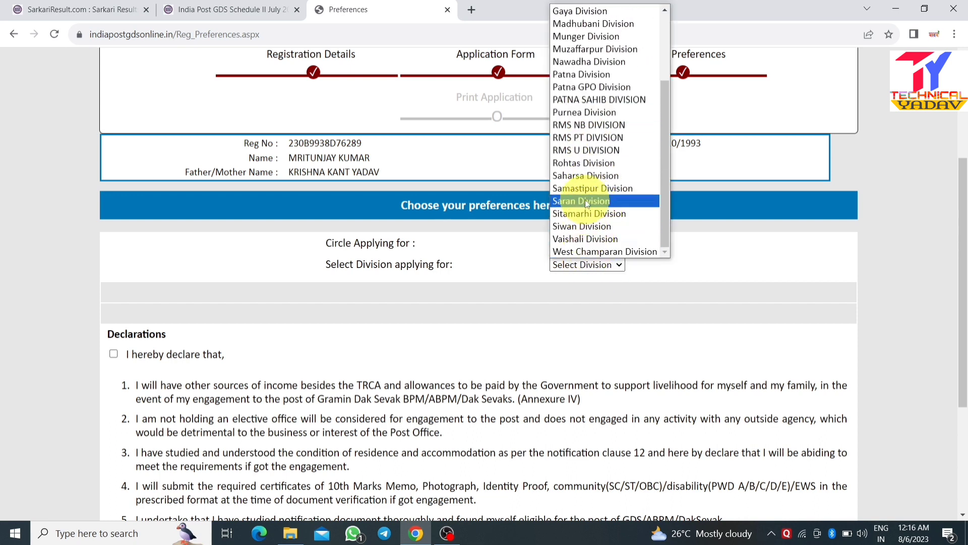
scroll(585, 199, "up", 3)
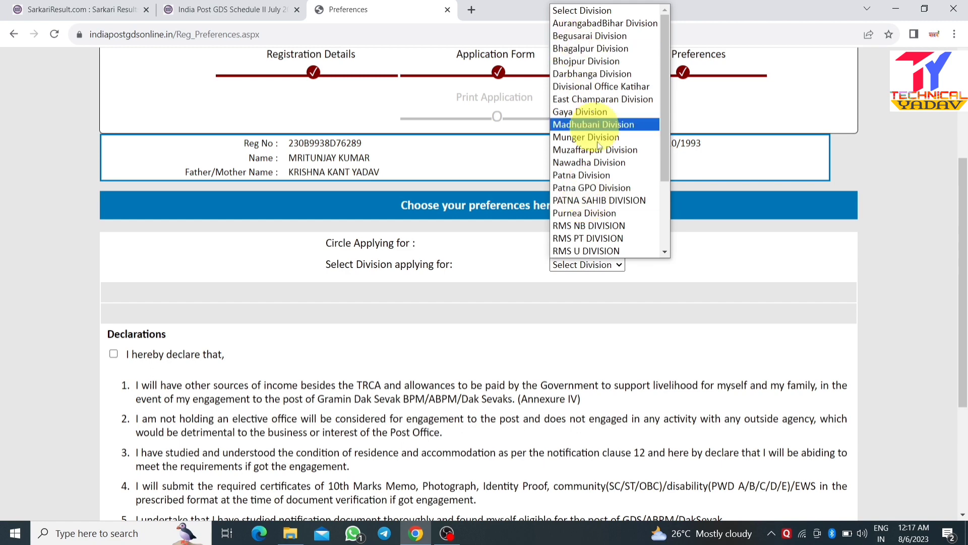
scroll(606, 207, "down", 3)
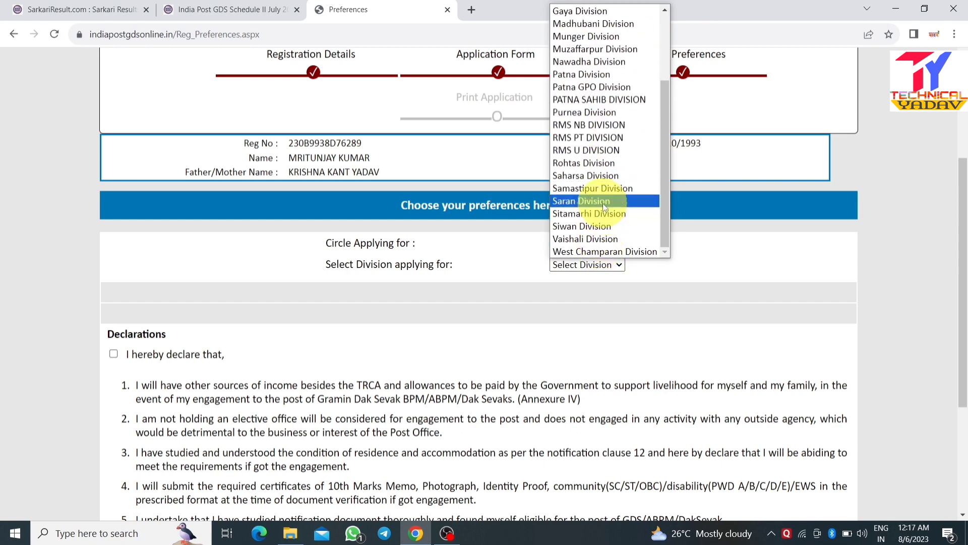
left_click(603, 201)
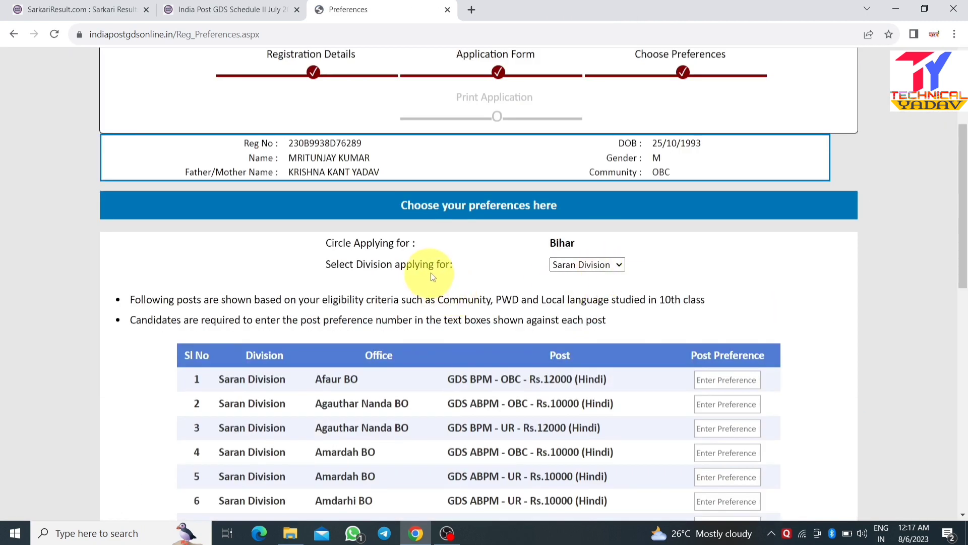
Enter post preference 10 for Afaur BO, 5 and 4 for the two Agauthar Nanda BO posts, and 3 for the Amardah BO OBC post
scroll(431, 273, "down", 3)
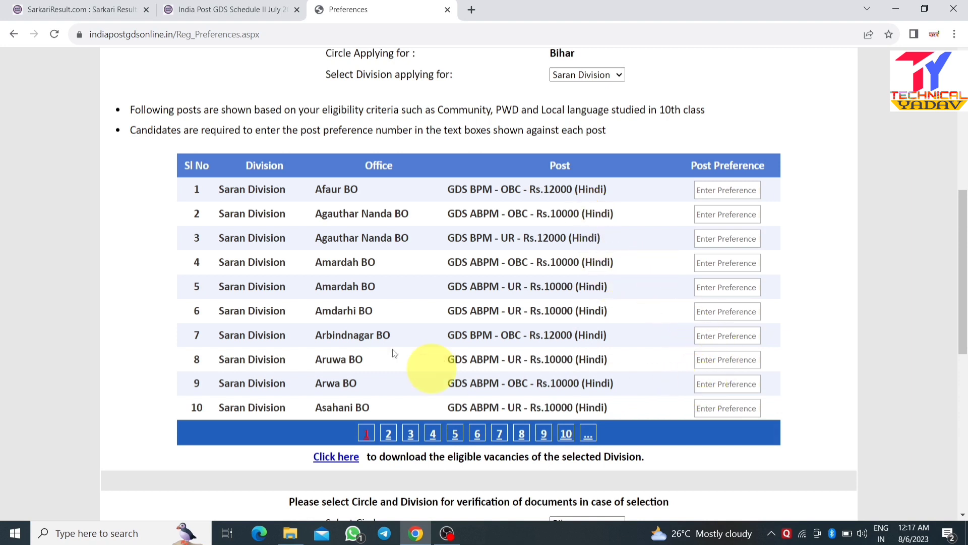
left_click(735, 190)
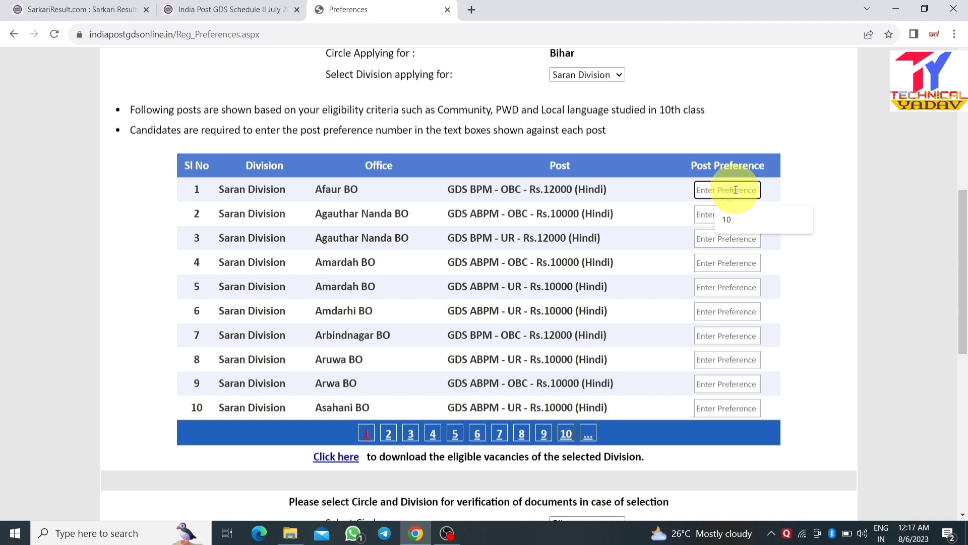
left_click(727, 219)
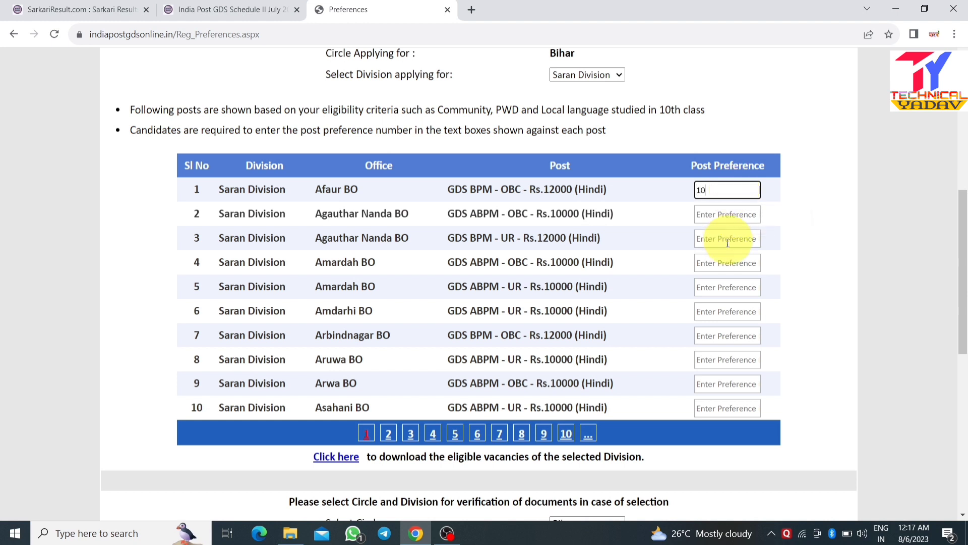
left_click(728, 218)
type("5")
left_click(723, 241)
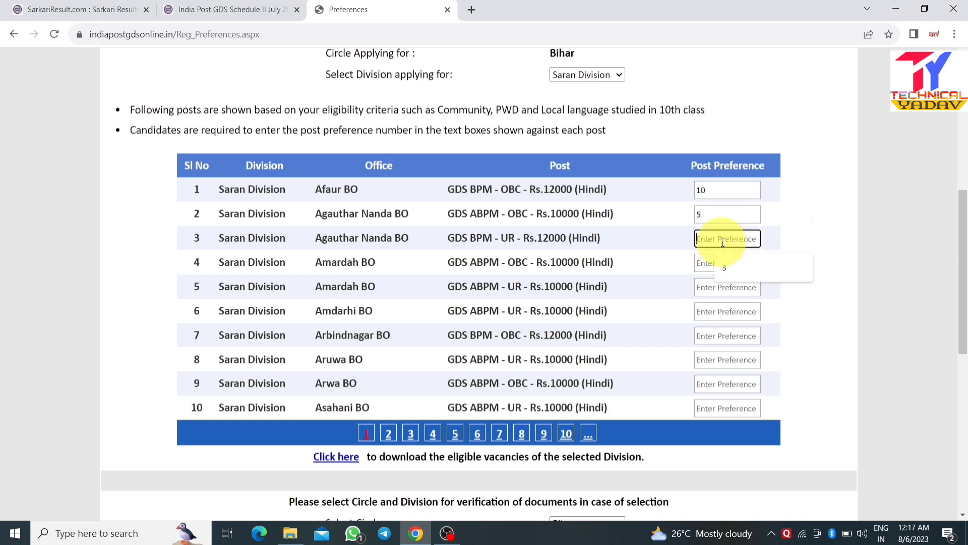
type("4")
left_click(721, 263)
type("3")
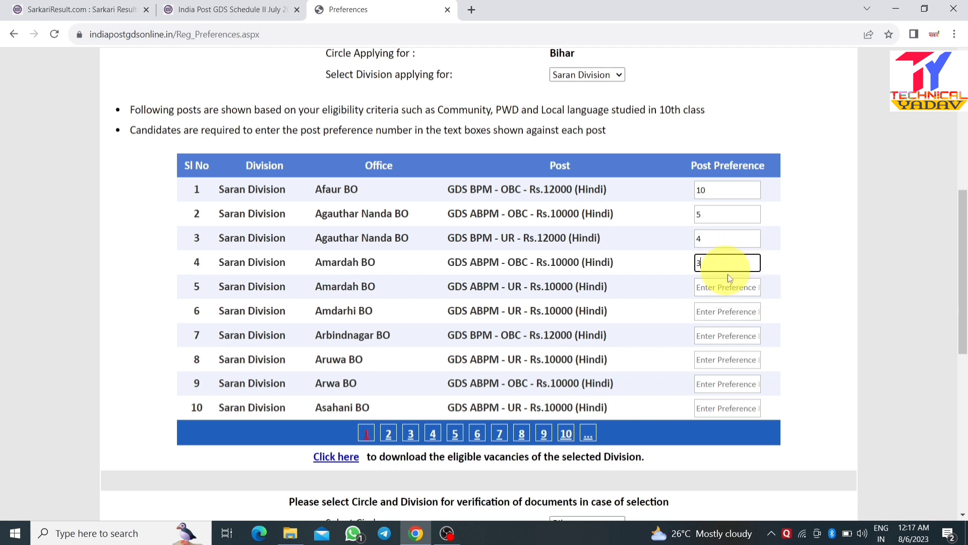
Enter preference 2 for the Amardah BO UR post, 1 for Amdarhi, 6 for Arbindnagar, 7 for Aruwa, 8 for Arwa and 9 for Asahani
left_click(724, 286)
type("2")
left_click(722, 312)
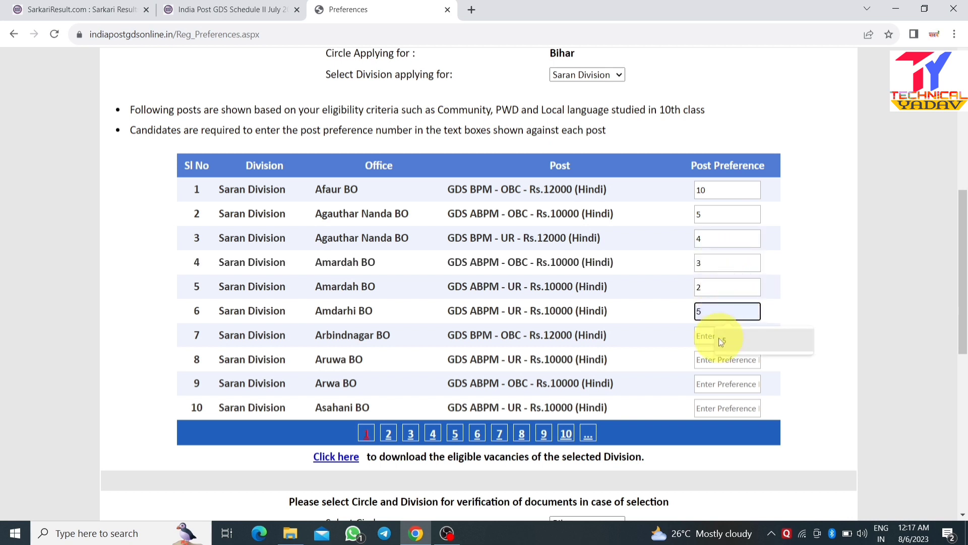
type("1")
key("Tab")
type("6")
key("Tab")
type("7")
key("Tab")
type("8\t9")
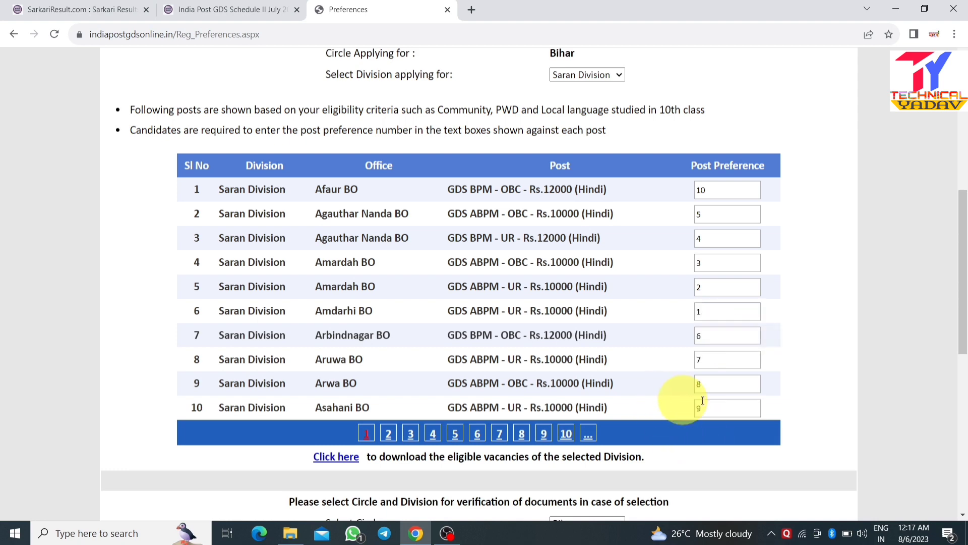
Accept the declarations and save the preferences to continue to the application fee page
scroll(343, 374, "down", 5)
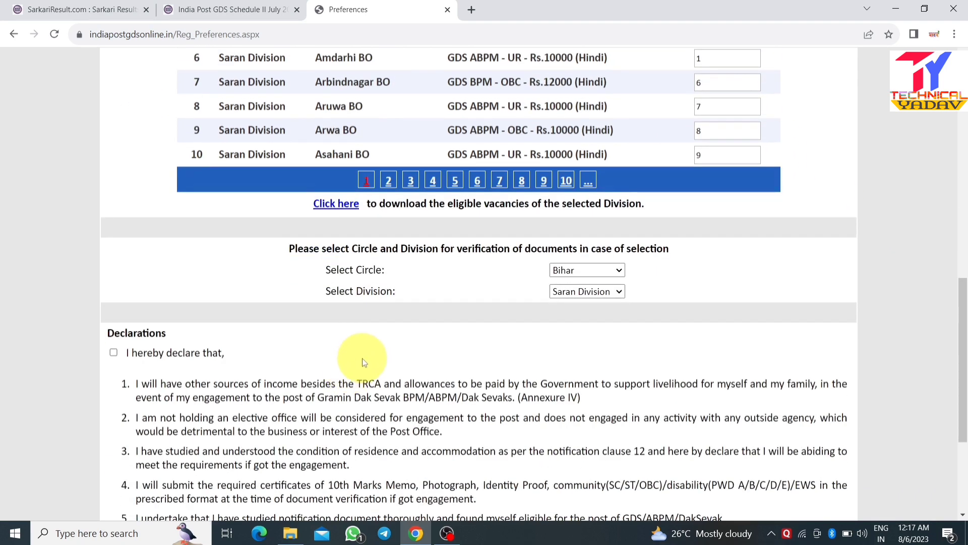
scroll(362, 358, "down", 3)
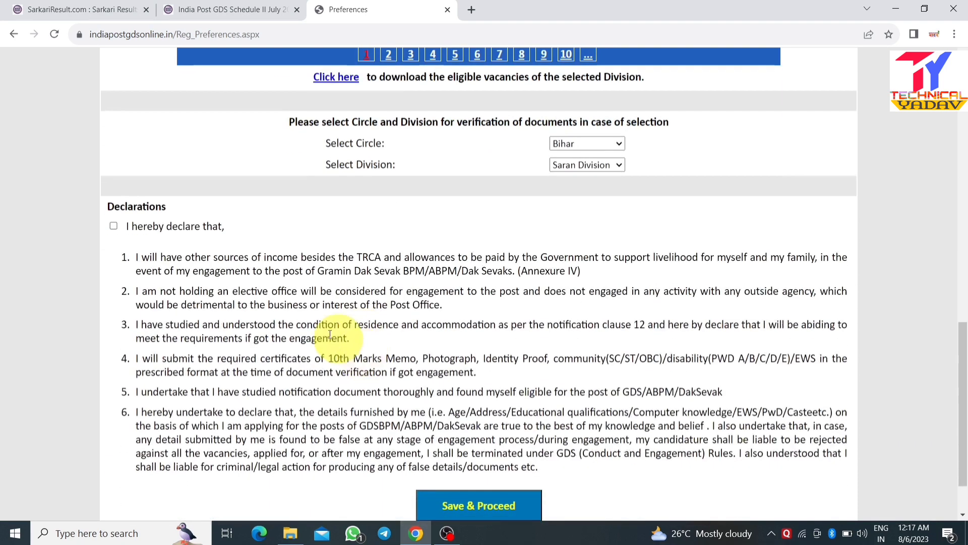
left_click(113, 227)
scroll(404, 323, "down", 2)
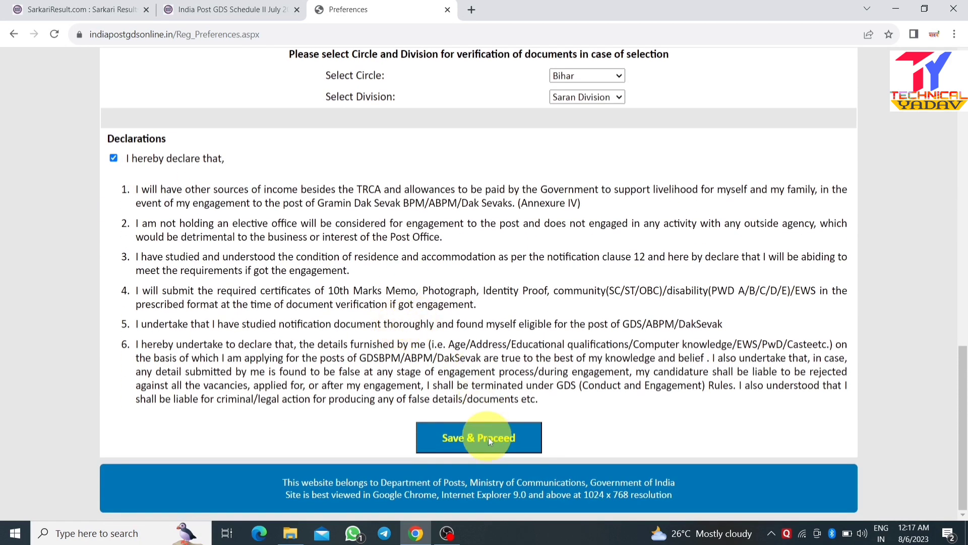
left_click(477, 437)
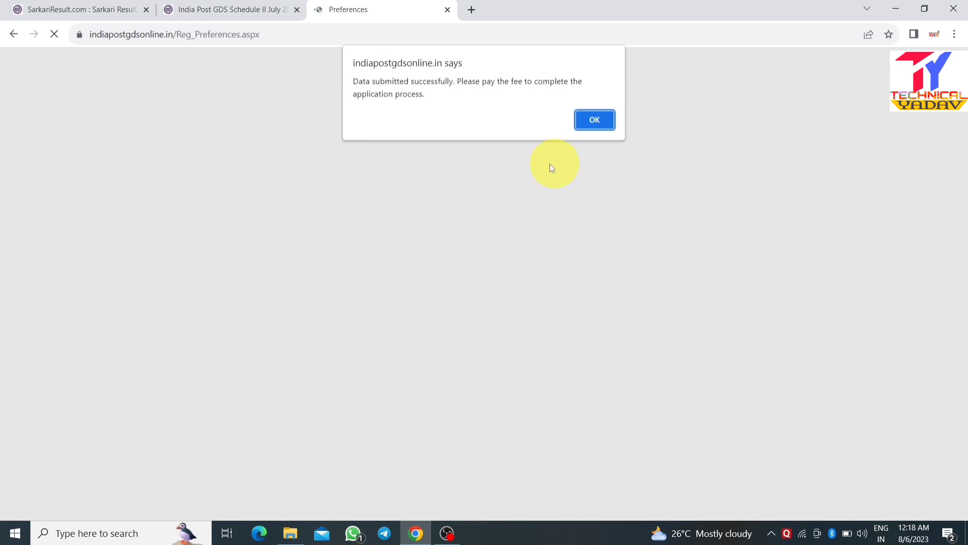
left_click(595, 119)
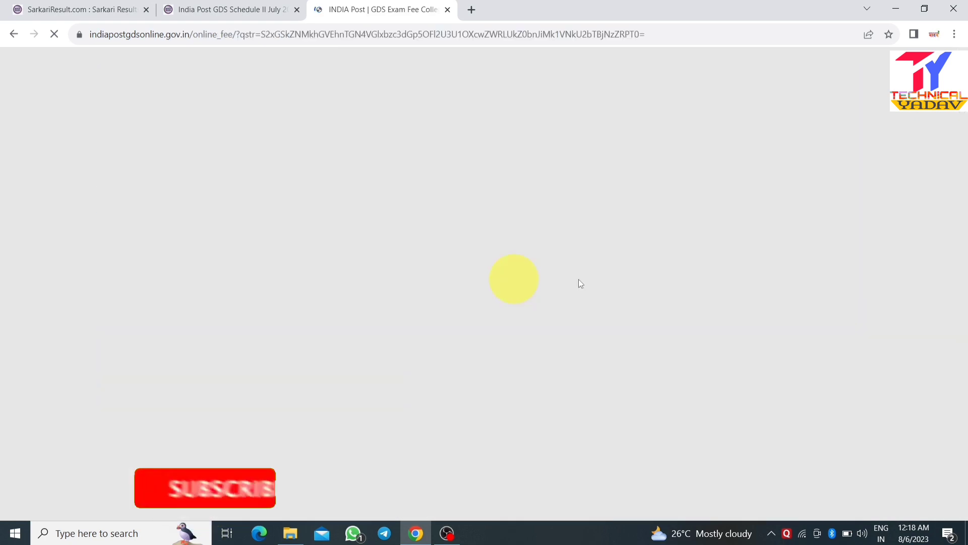
left_click(594, 135)
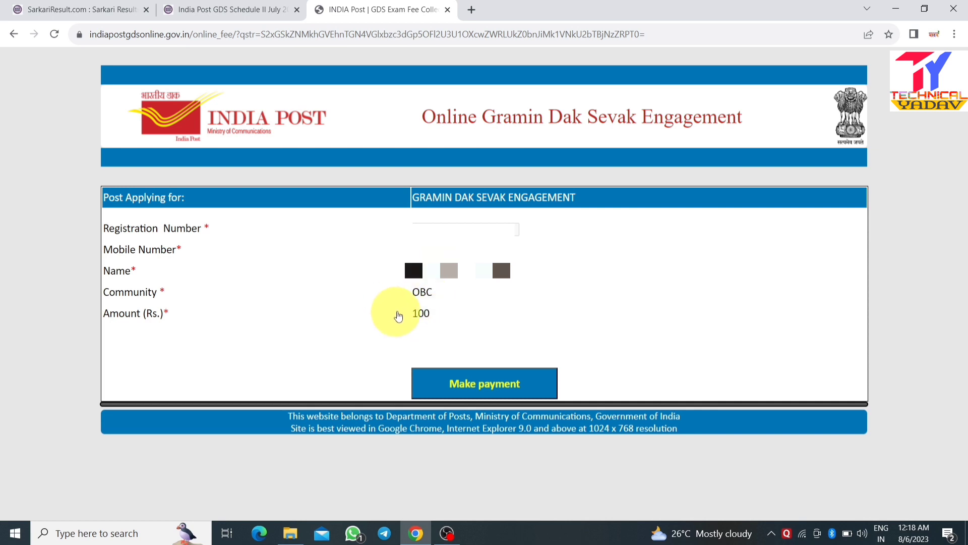
Proceed to the fee payment, look through the Net Banking, UPI, Wallets and QR methods, and choose Credit / Debit Cards
left_click(477, 391)
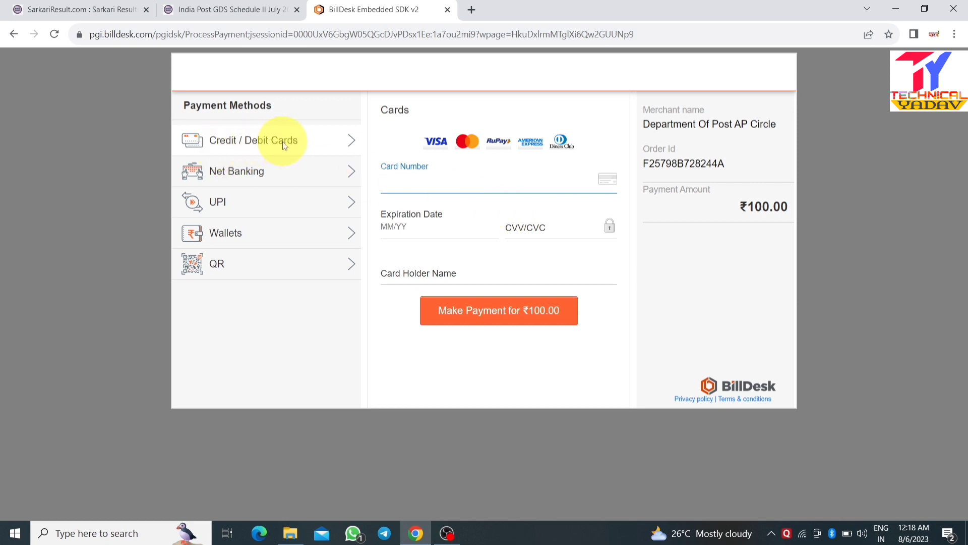
left_click(244, 177)
left_click(266, 209)
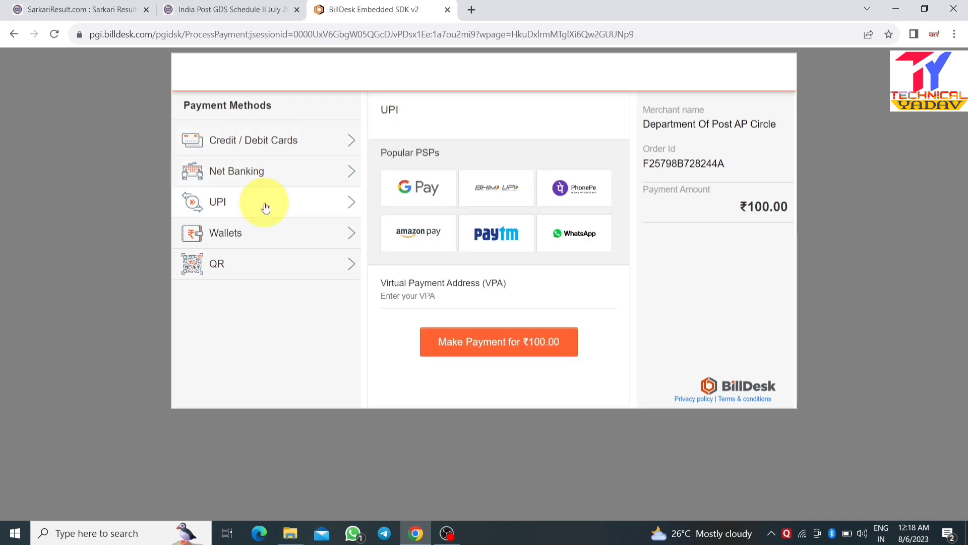
left_click(272, 232)
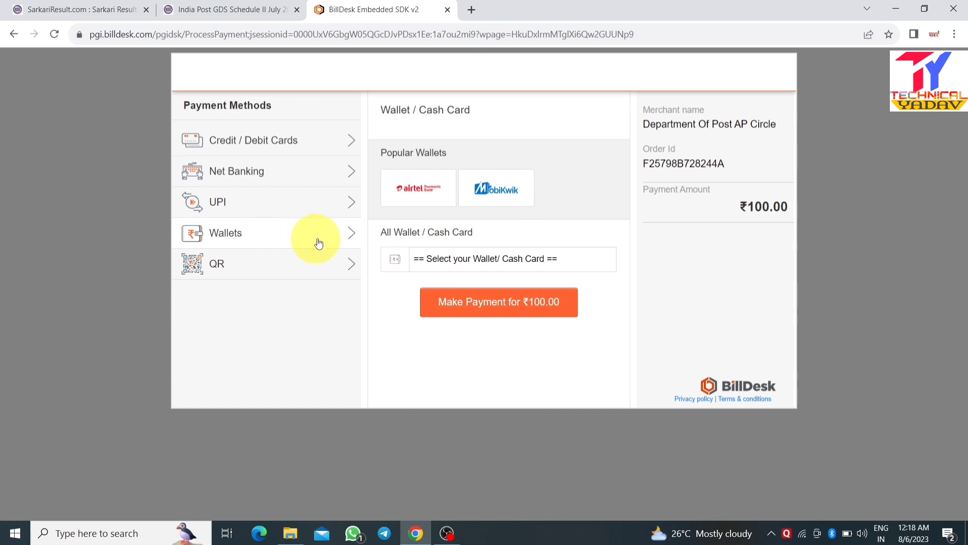
left_click(273, 274)
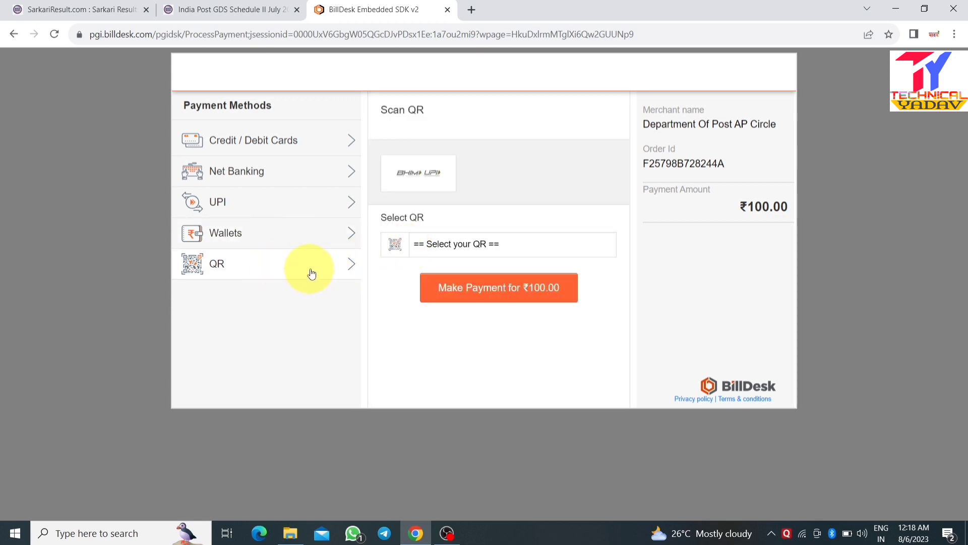
left_click(232, 140)
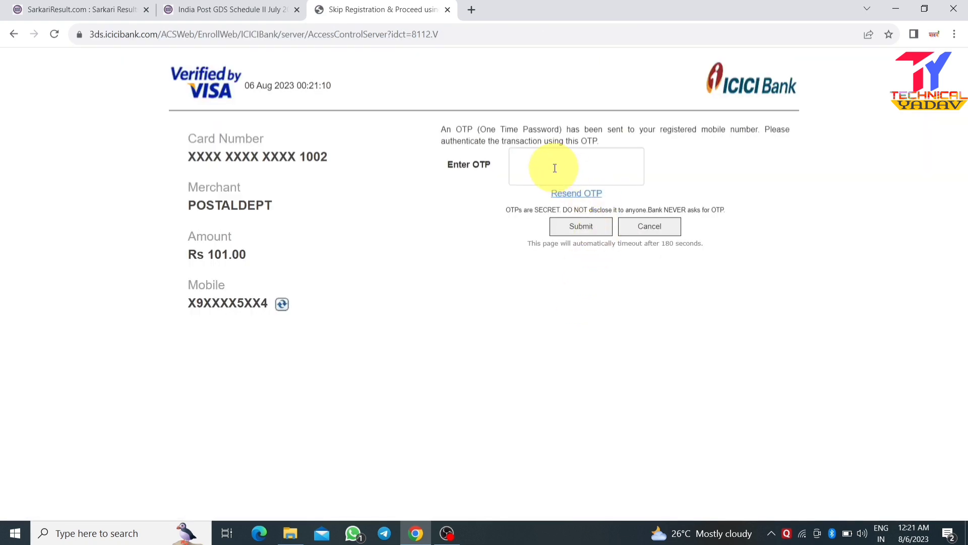
Enter the one-time password on the bank's card verification page and submit it to complete the fee payment
left_click(554, 168)
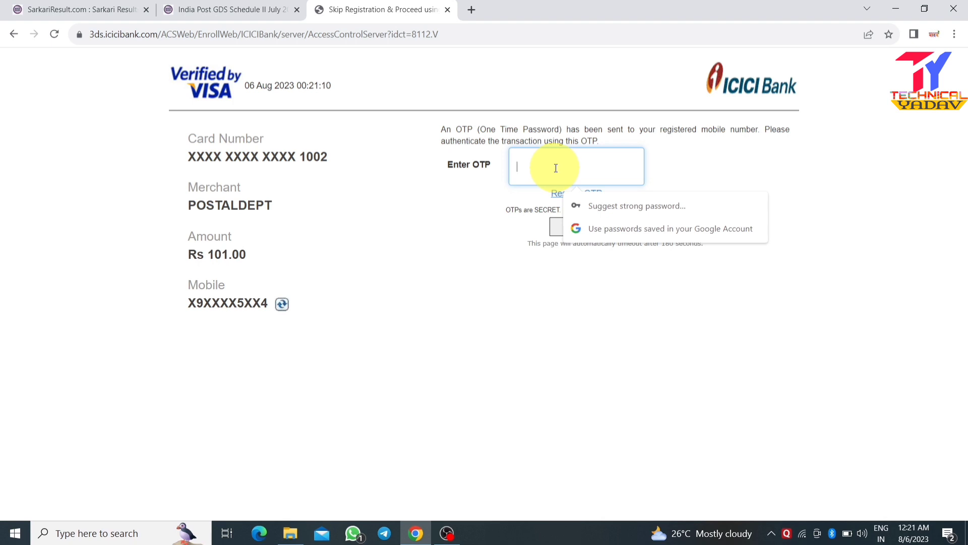
type("••••••")
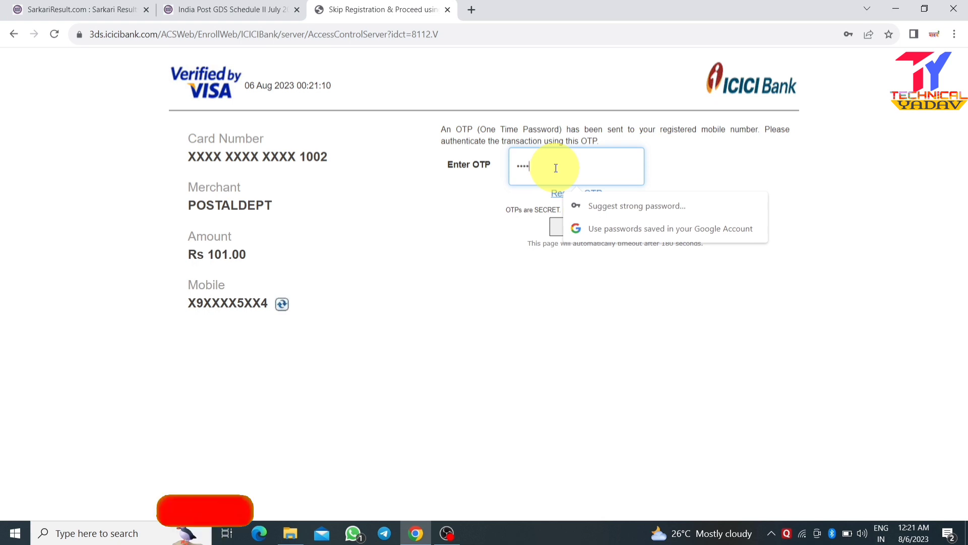
left_click(493, 342)
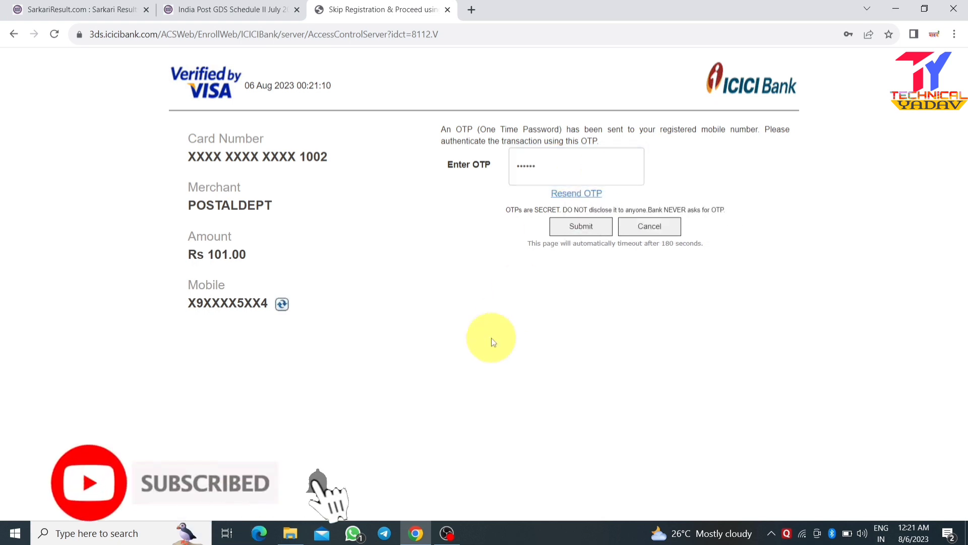
left_click(587, 227)
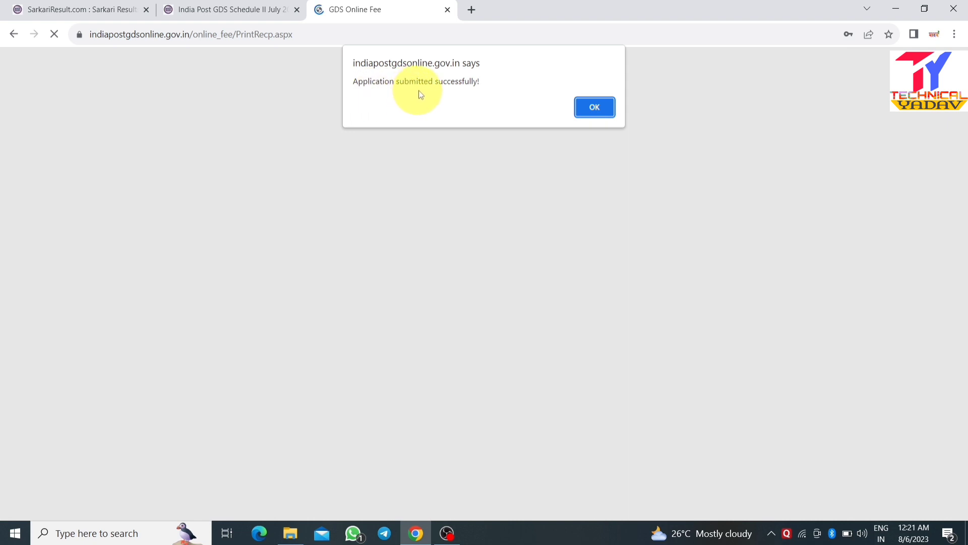
left_click(593, 108)
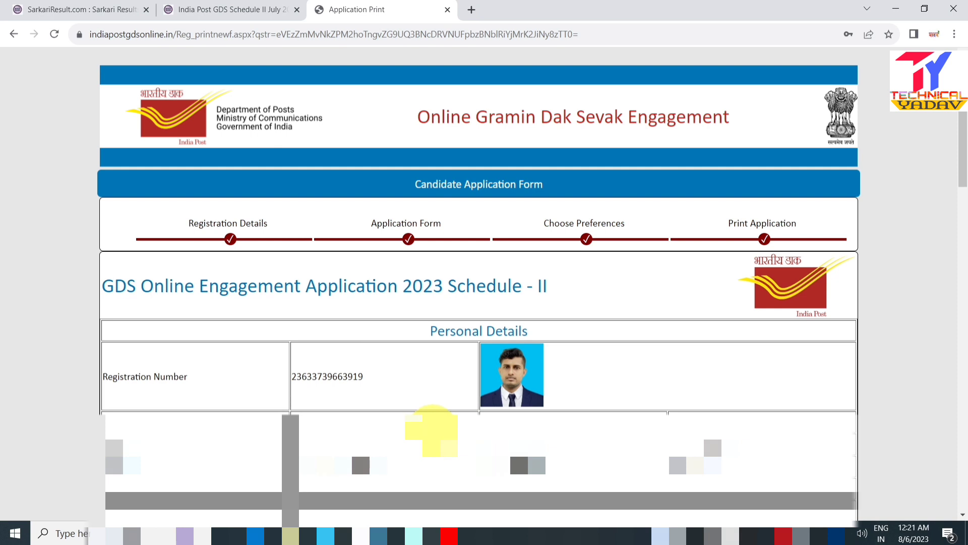
Review the submitted application form down to its post preference annexure and print all pages with Microsoft Print to PDF
scroll(480, 282, "down", 5)
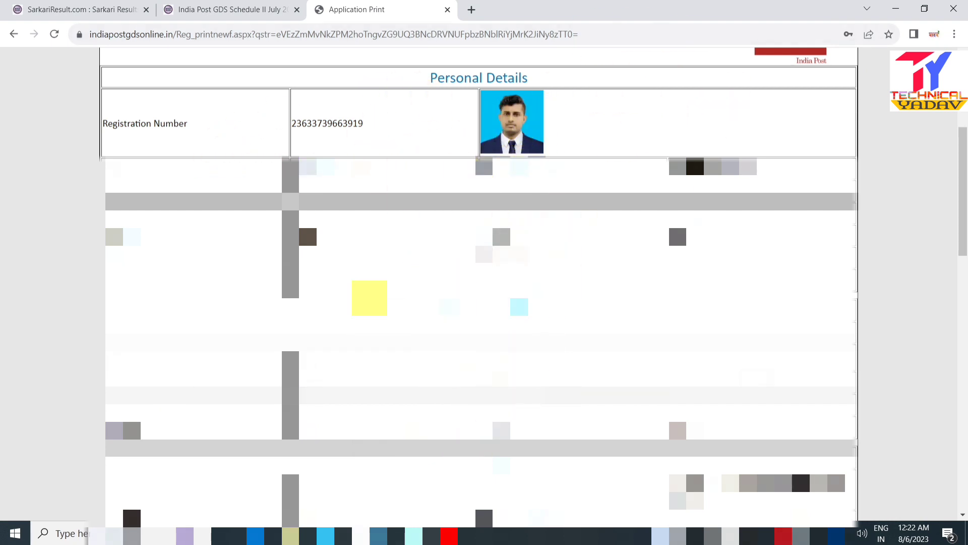
scroll(511, 272, "down", 8)
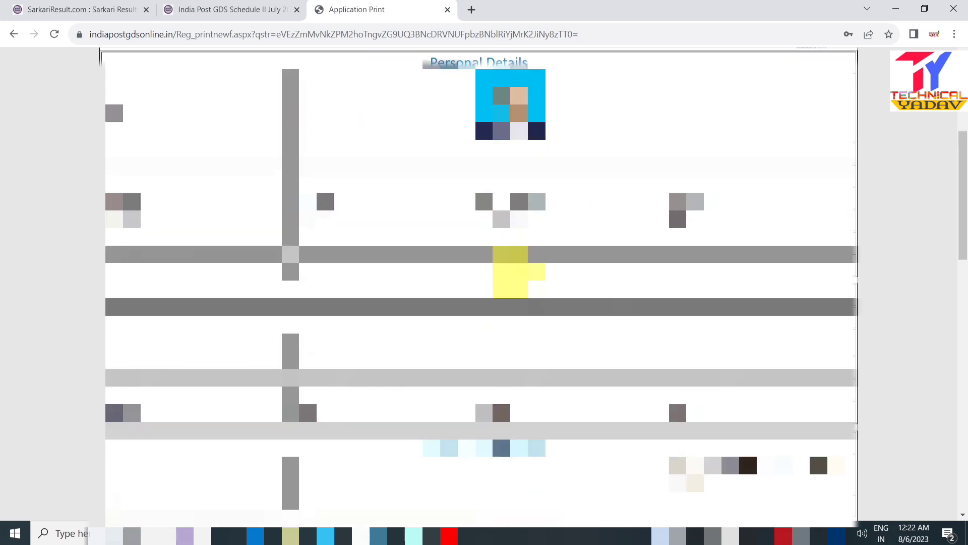
scroll(512, 273, "down", 15)
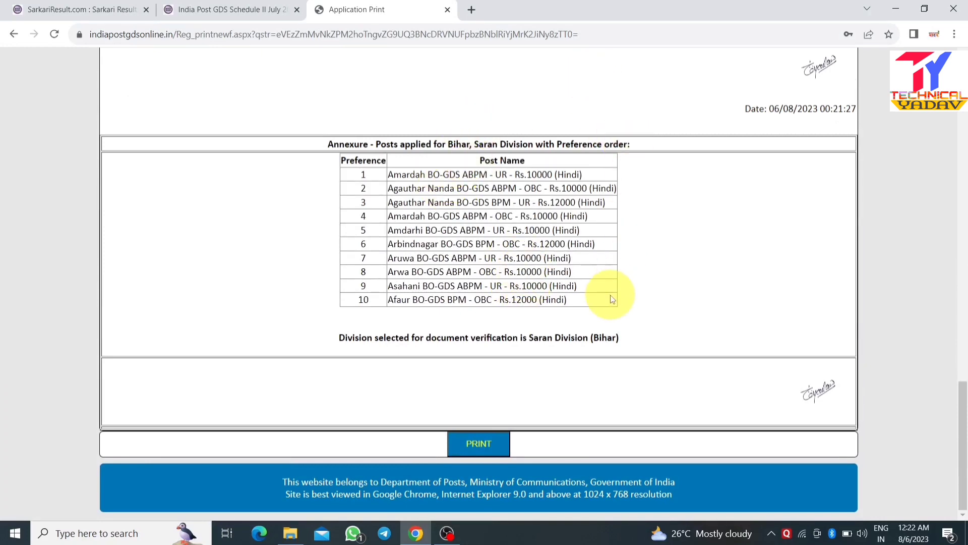
left_click(473, 443)
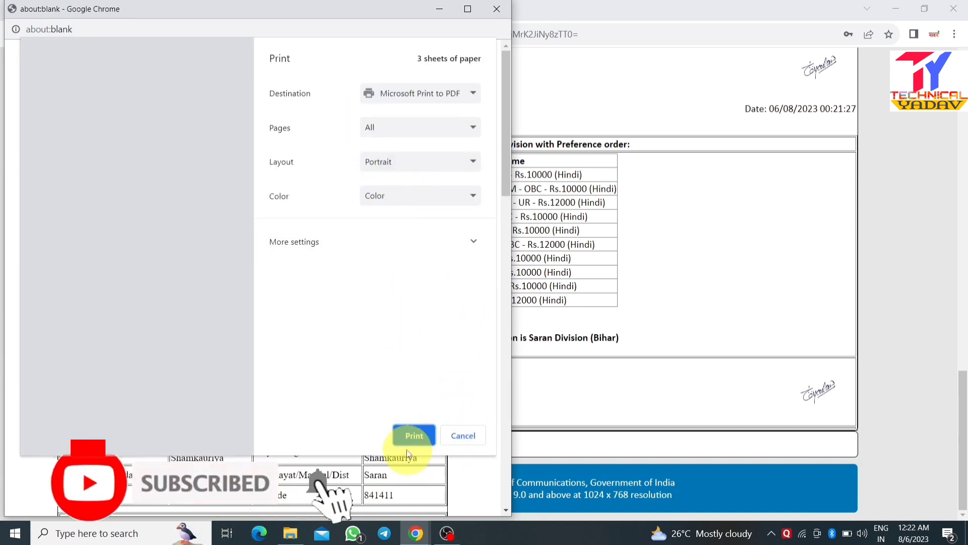
left_click(414, 435)
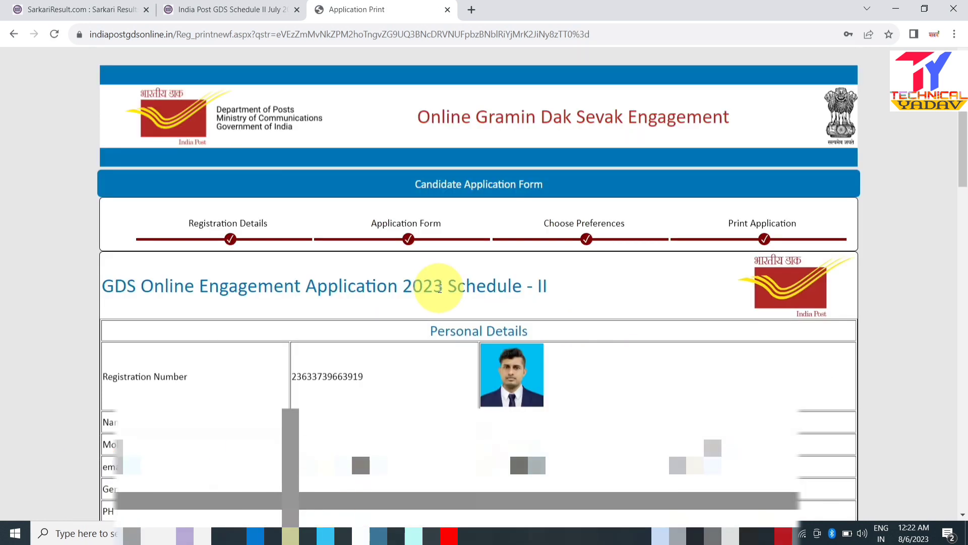
Switch to SarkariResult, open the India Post GDS Schedule II Online Form 2023 page and examine its dates, fees and age limits
left_click(96, 4)
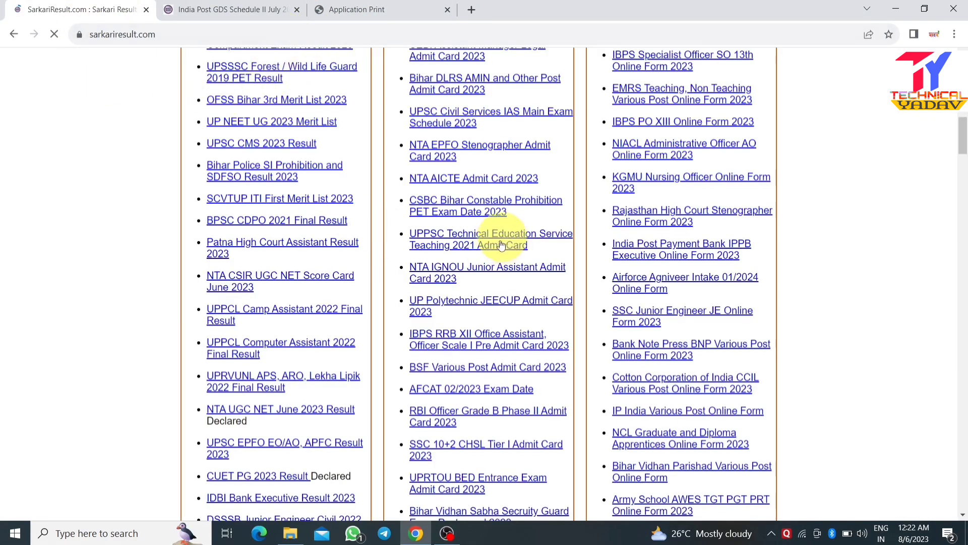
scroll(503, 257, "up", 2)
scroll(503, 257, "up", 4)
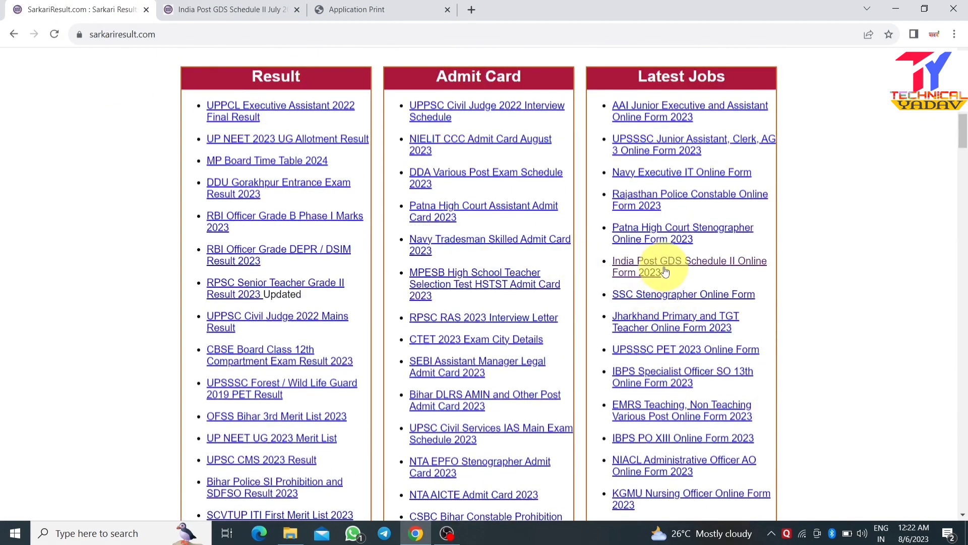
left_click(664, 269)
scroll(459, 292, "down", 10)
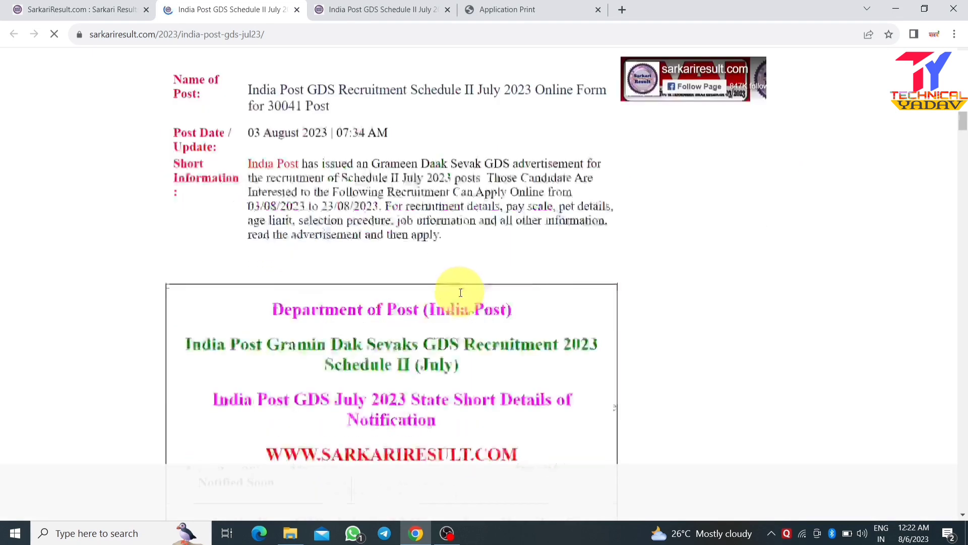
scroll(460, 293, "up", 5)
scroll(461, 297, "down", 3)
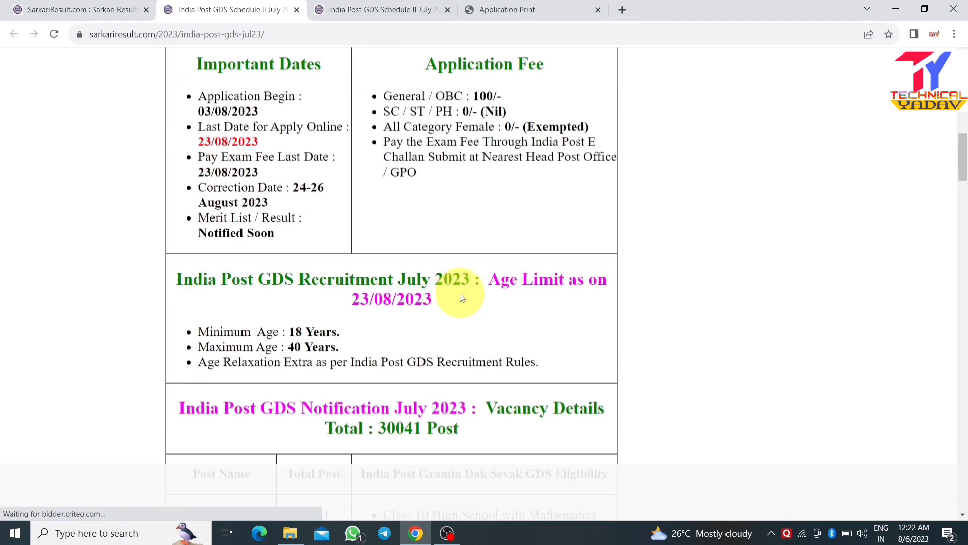